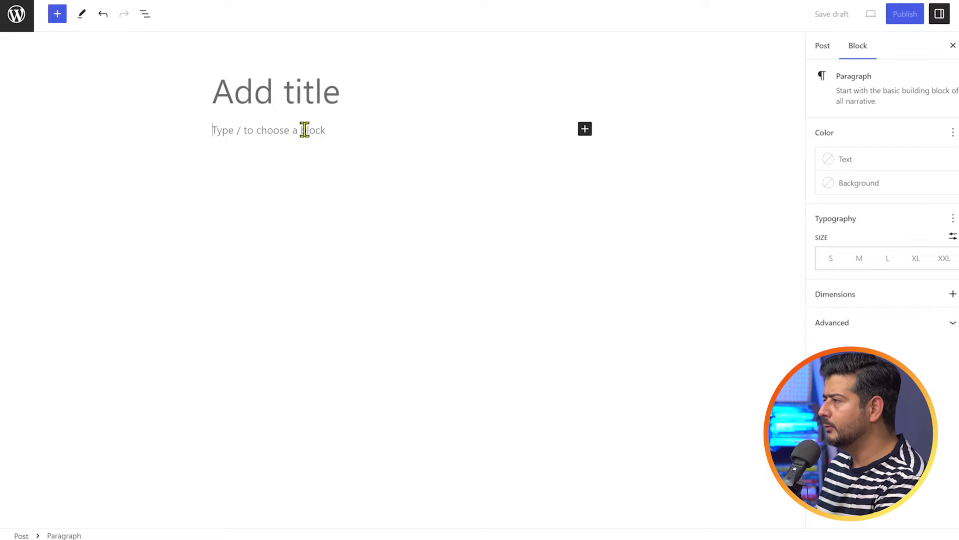
{"action": "type", "text": "https://www.youtube.com/watch?v=7nMLXFo4XH8"}
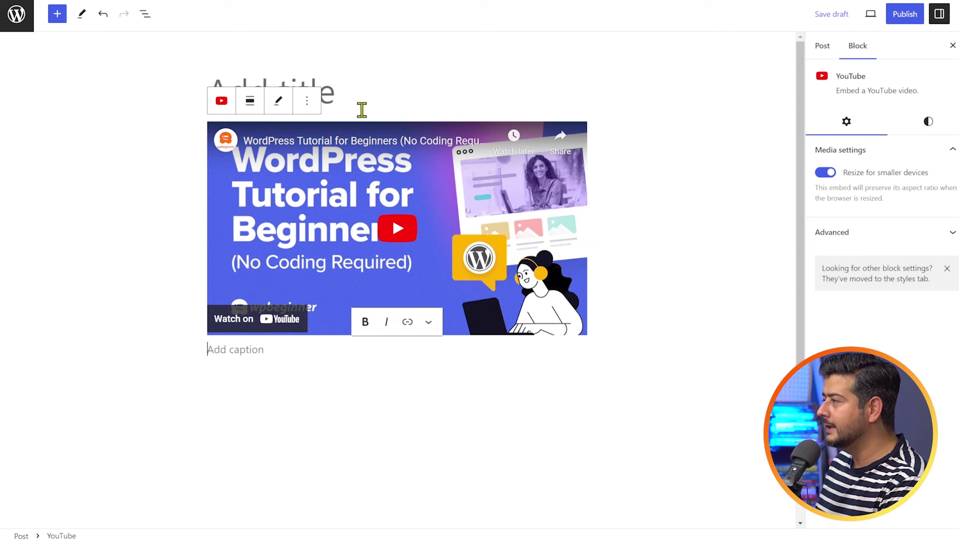
{"action": "left_click", "coordinate": [314, 106]}
{"action": "left_click", "coordinate": [332, 325]}
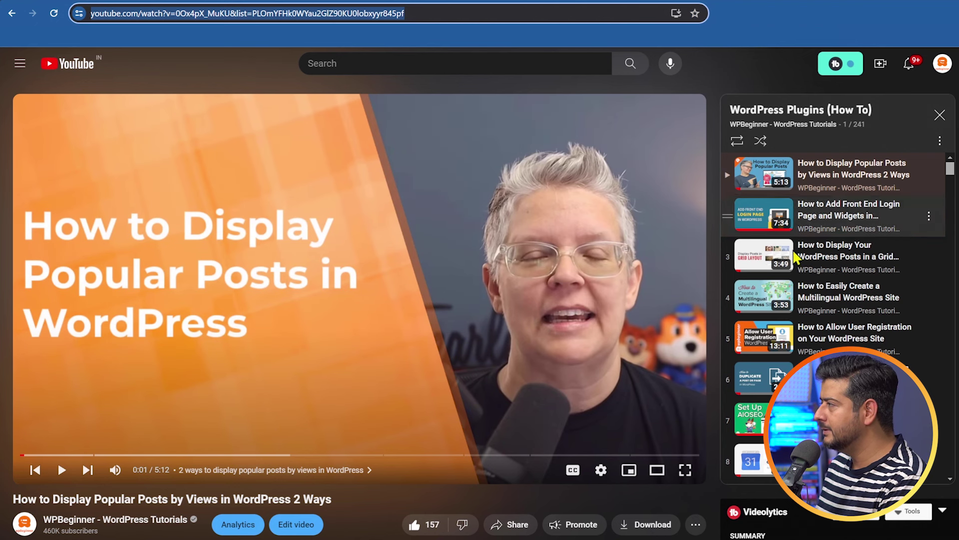
Copy the playlist URL of the "How to Display Popular Posts by Views in WordPress 2 Ways" video and embed it in the empty post body.
{"action": "left_click", "coordinate": [518, 14]}
{"action": "key", "text": "ctrl+a"}
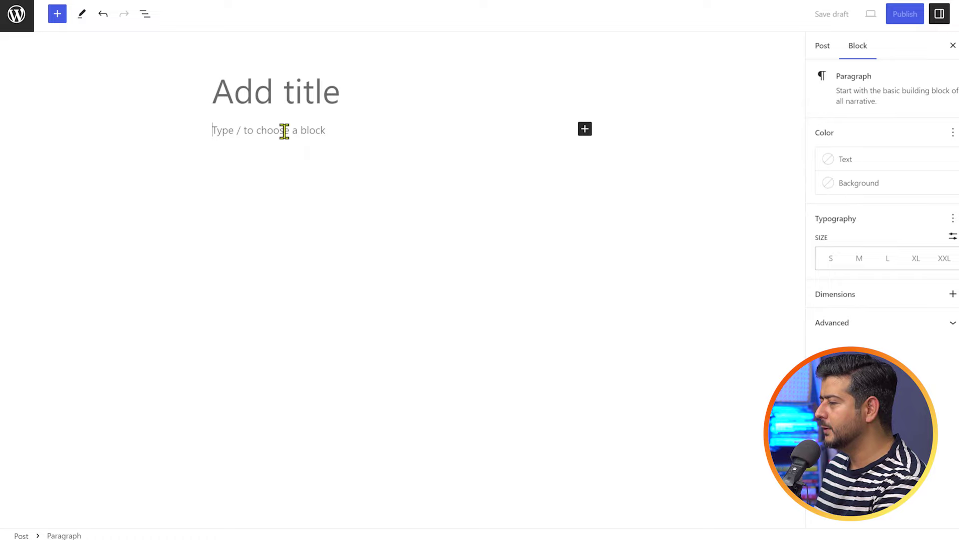
{"action": "key", "text": "ctrl+v"}
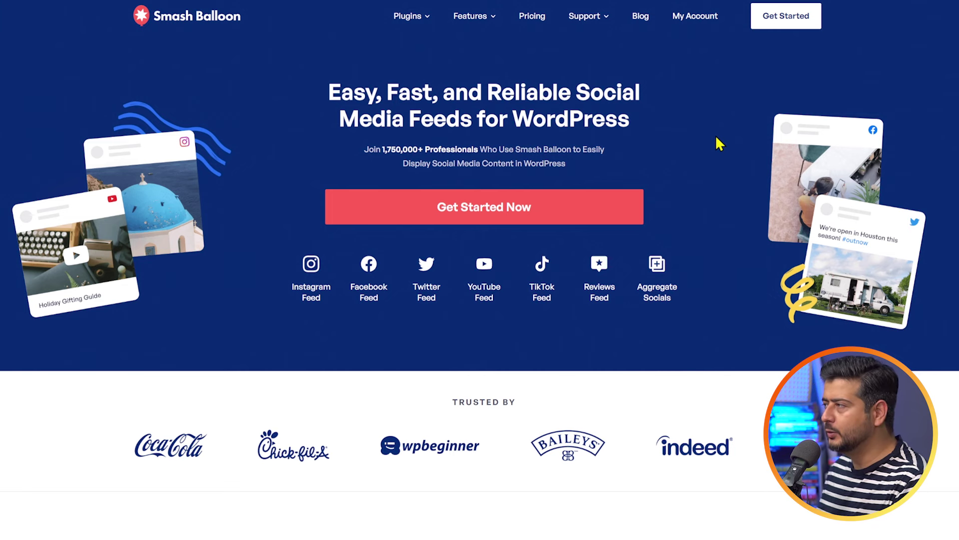
Switch to the Smash Balloon website and open the page of its YouTube Feed plugin.
{"action": "mouse_move", "coordinate": [422, 17]}
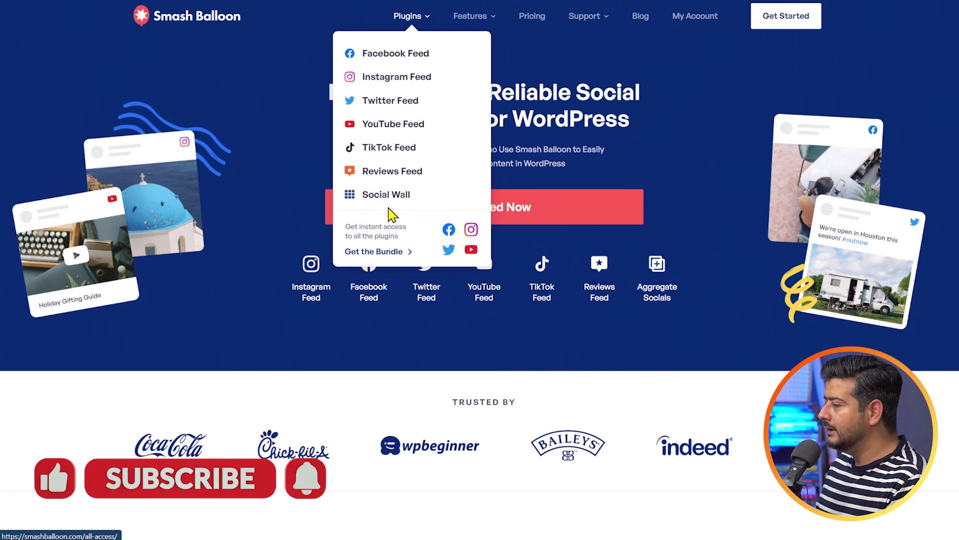
{"action": "left_click", "coordinate": [394, 125]}
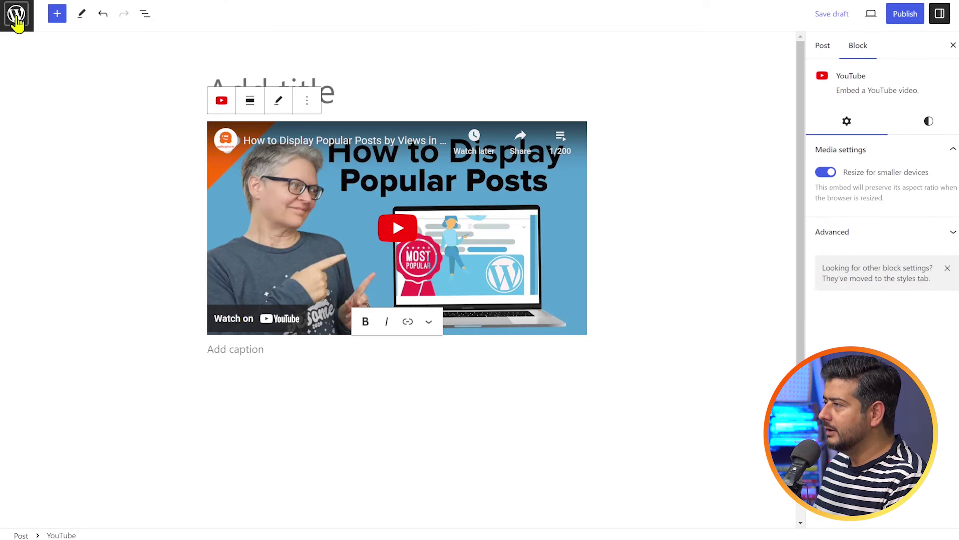
Leave the WordPress post editor and open the upload form for adding a new plugin from a .zip file.
{"action": "left_click", "coordinate": [17, 21]}
{"action": "left_click", "coordinate": [541, 38]}
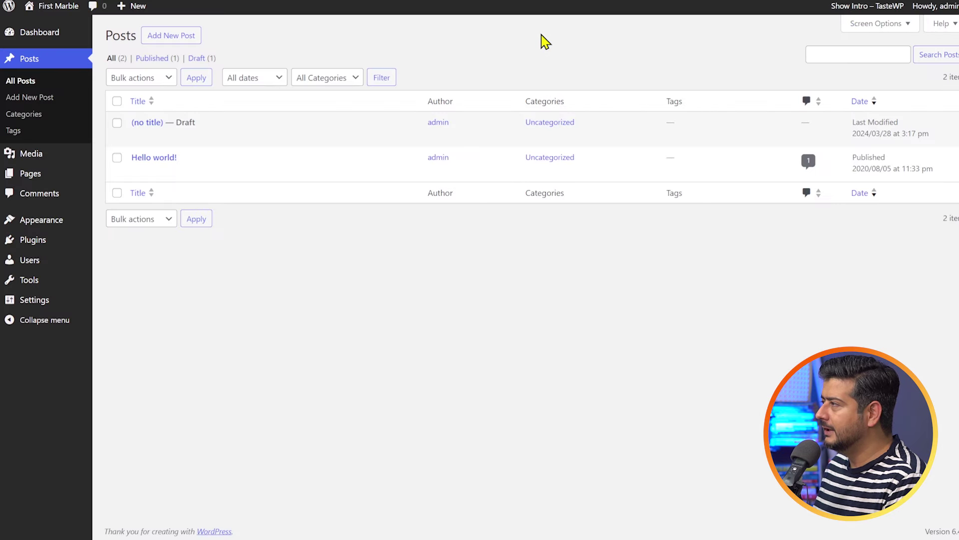
{"action": "mouse_move", "coordinate": [64, 250]}
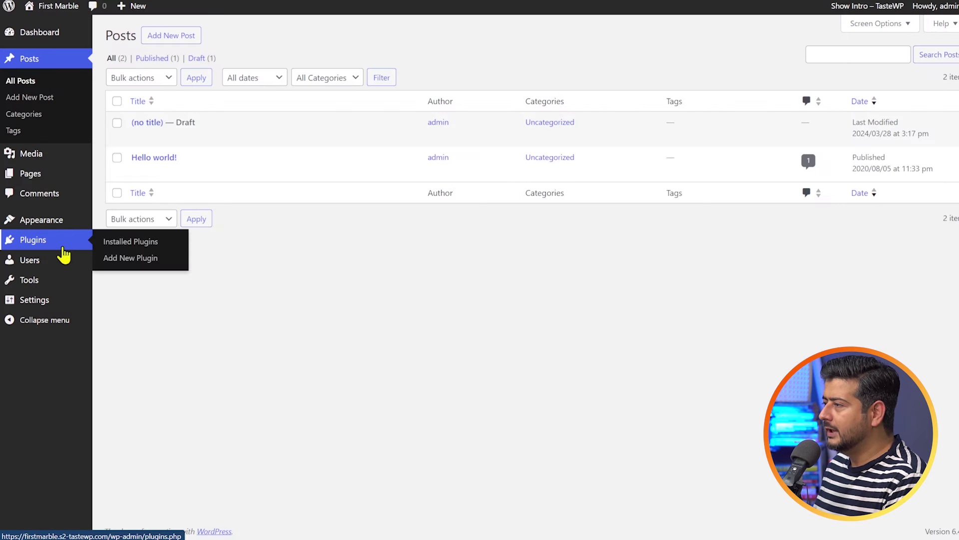
{"action": "left_click", "coordinate": [139, 246]}
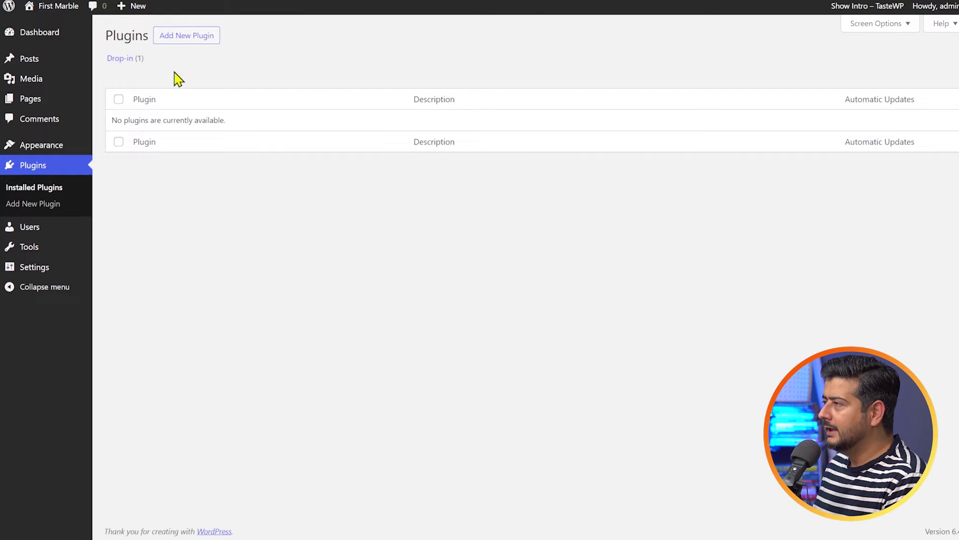
{"action": "left_click", "coordinate": [190, 42]}
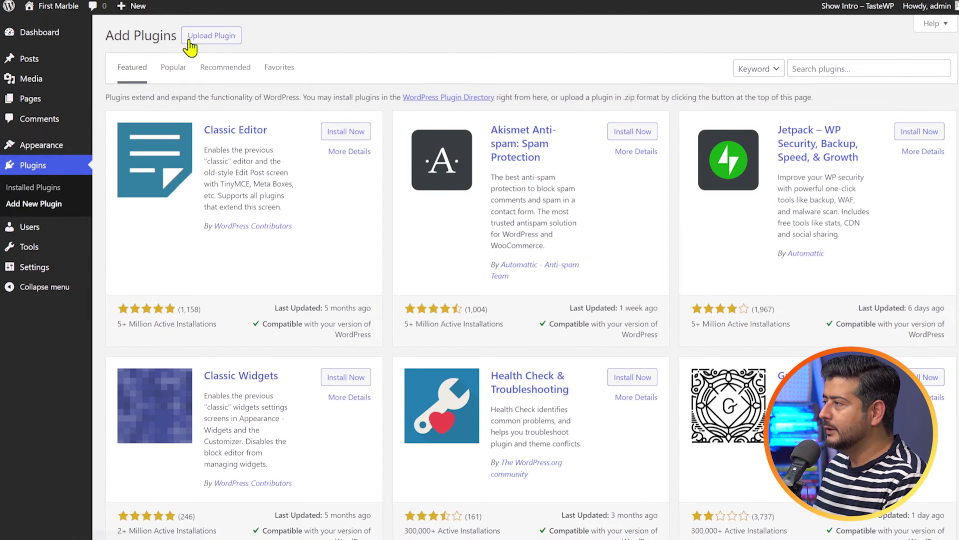
{"action": "left_click", "coordinate": [230, 40]}
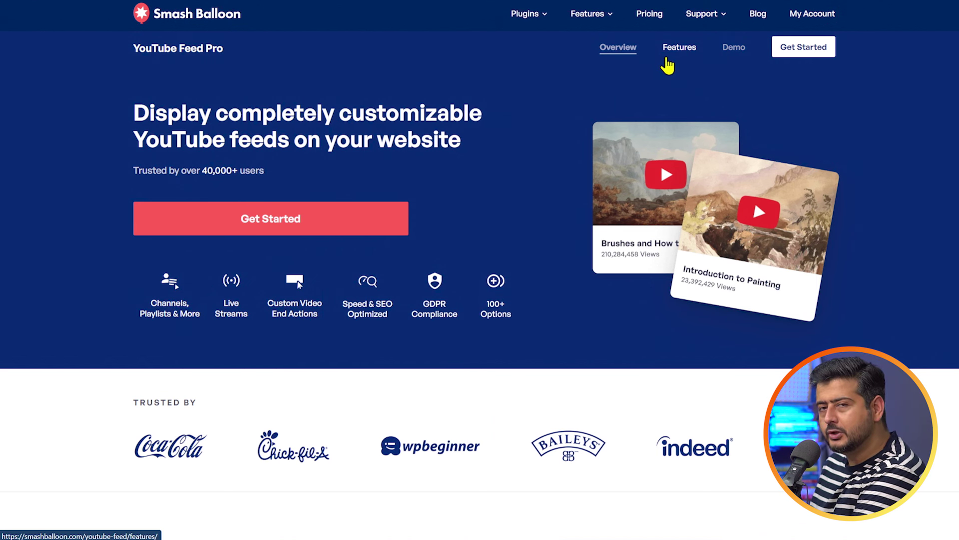
Switch to the Smash Balloon site and open the downloads section of the customer account.
{"action": "left_click", "coordinate": [815, 18]}
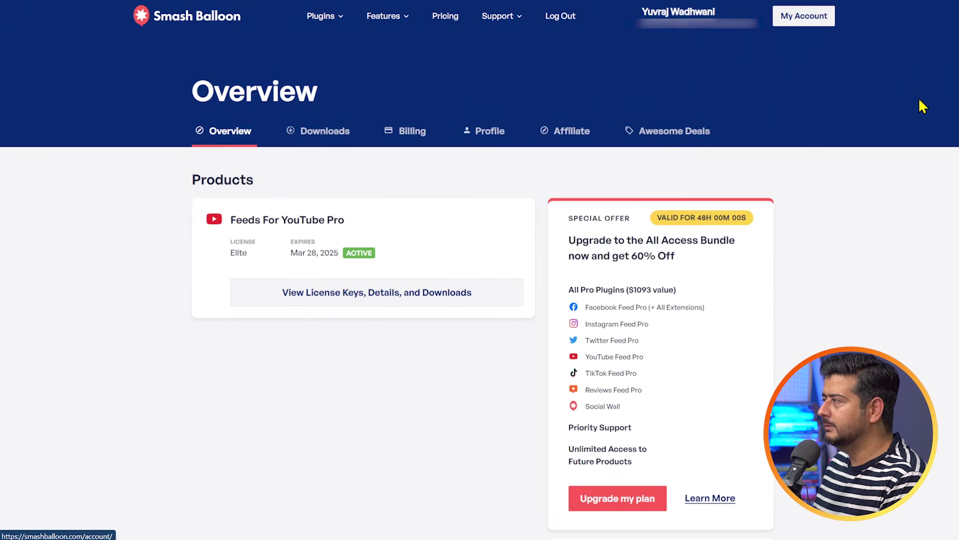
{"action": "left_click", "coordinate": [313, 140]}
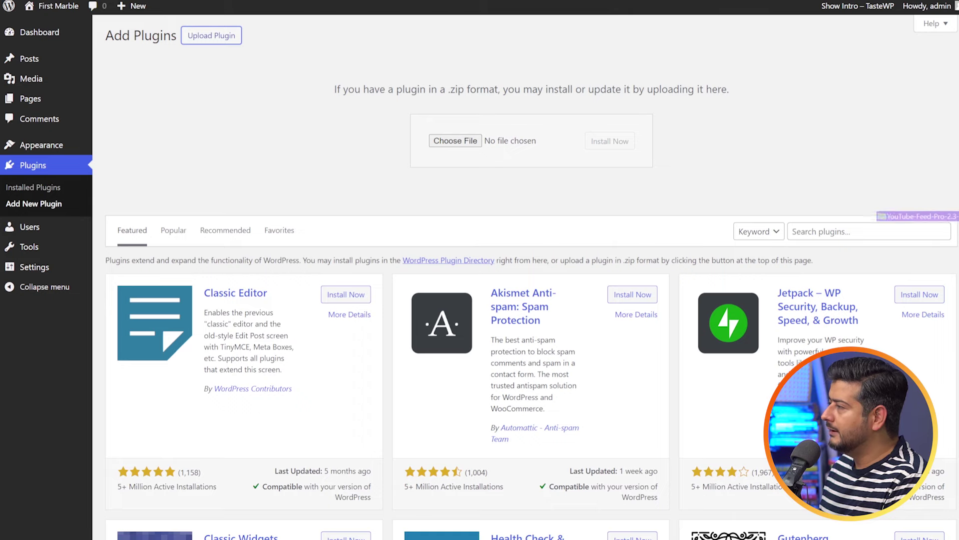
Upload YouTube-Feed-Pro-2.3-Elite.zip to the WordPress site, then install and activate the plugin.
{"action": "left_click_drag", "start_coordinate": [958, 220], "coordinate": [519, 154]}
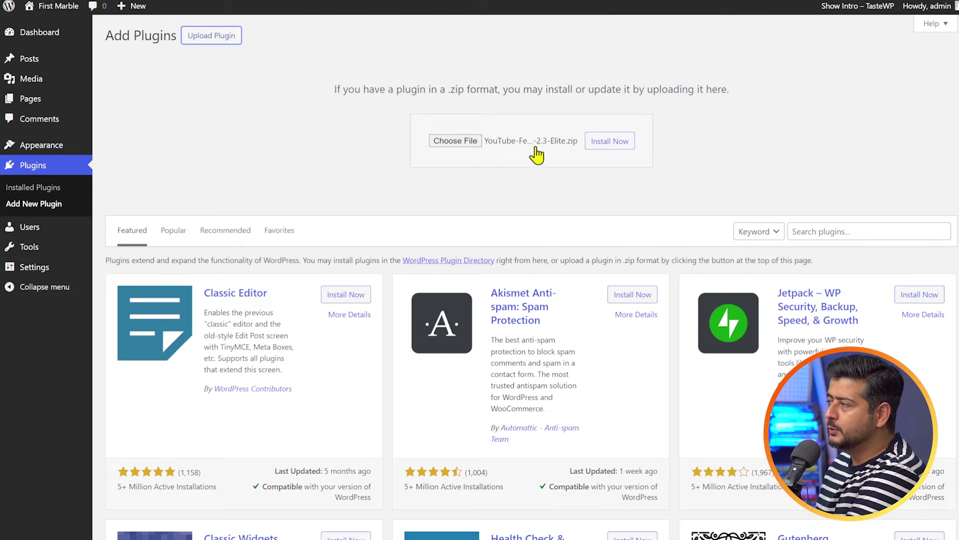
{"action": "left_click", "coordinate": [596, 141]}
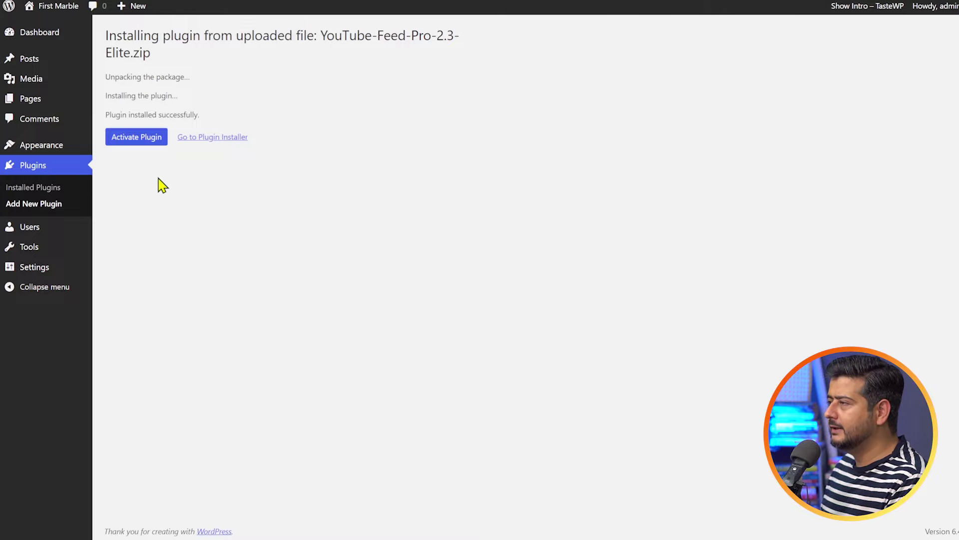
{"action": "left_click", "coordinate": [138, 144]}
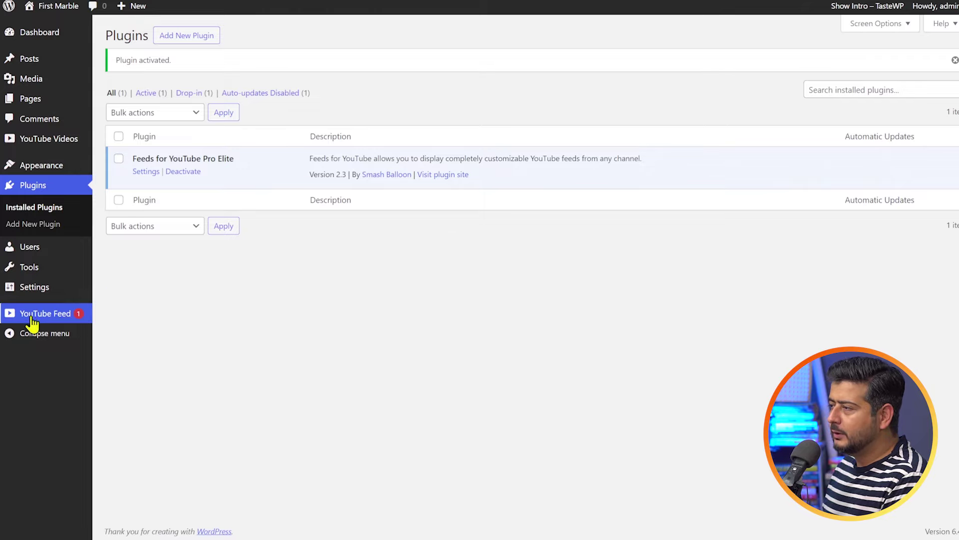
Open the YouTube Feed plugin settings, paste the license key into the License Key field and activate it.
{"action": "mouse_move", "coordinate": [45, 319]}
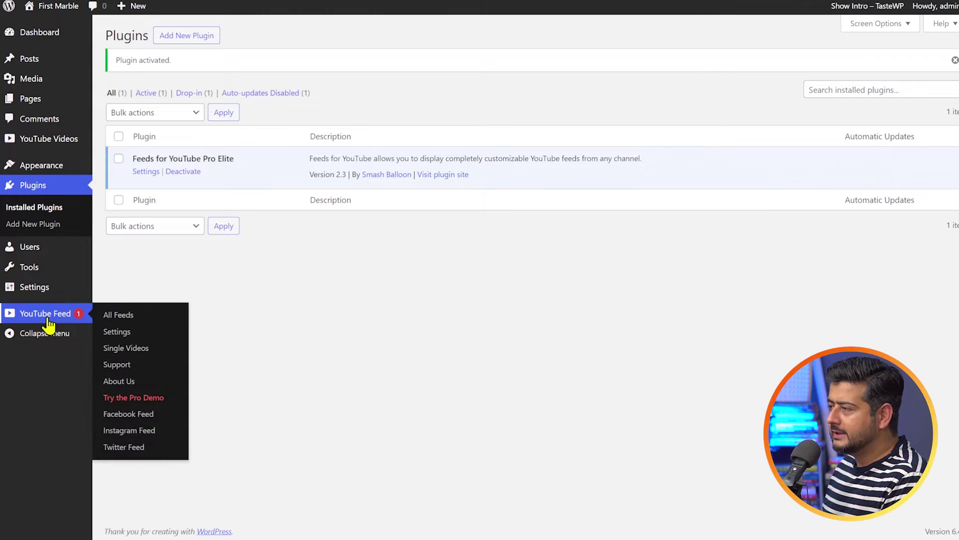
{"action": "left_click", "coordinate": [148, 174]}
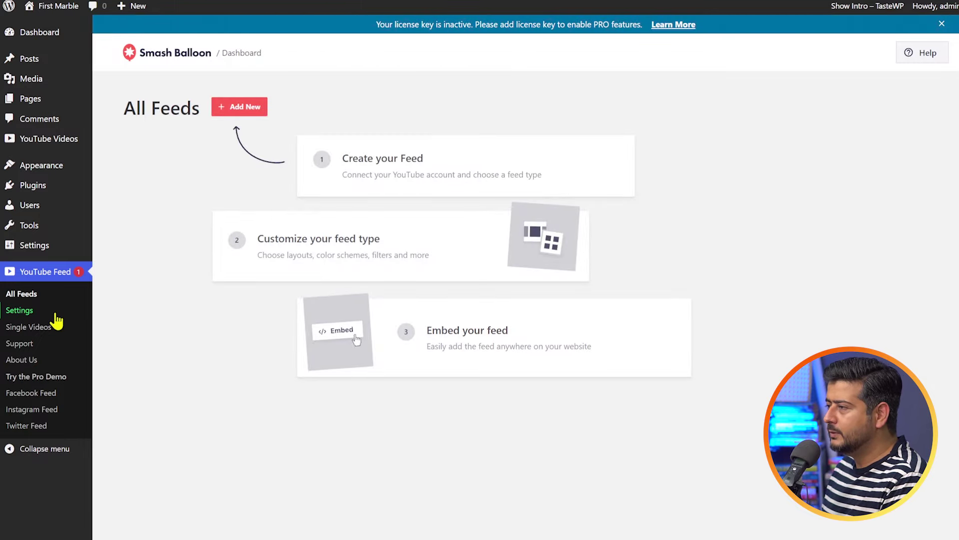
{"action": "left_click", "coordinate": [37, 311]}
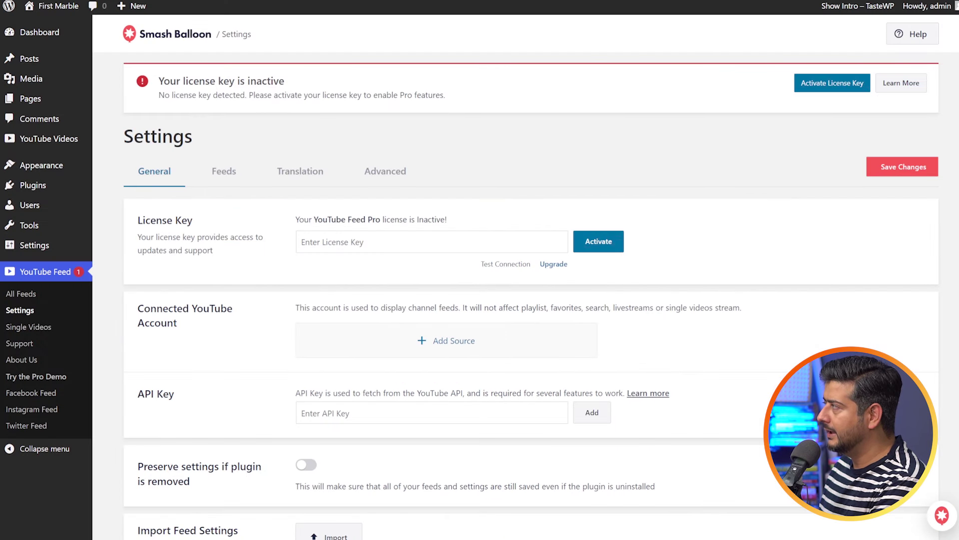
{"action": "left_click", "coordinate": [375, 242]}
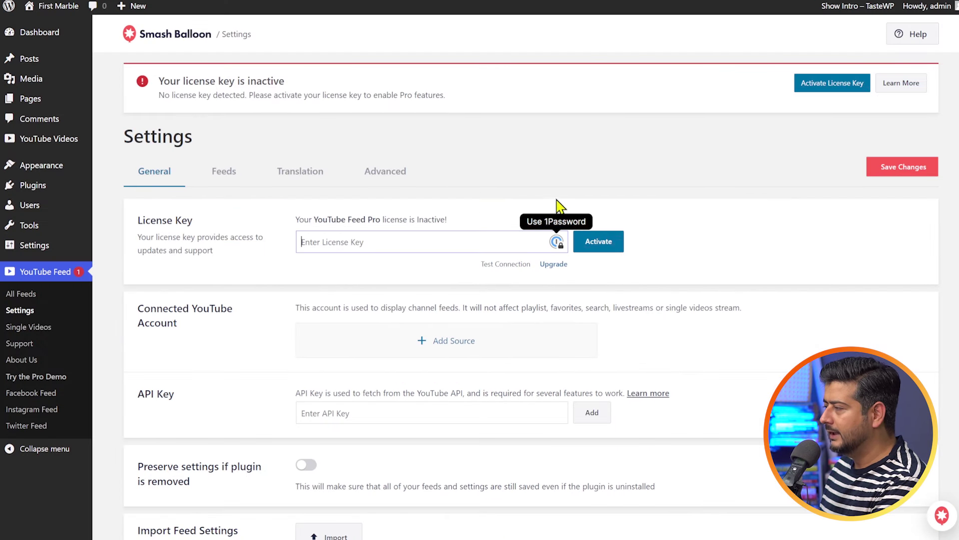
{"action": "key", "text": "ctrl+v"}
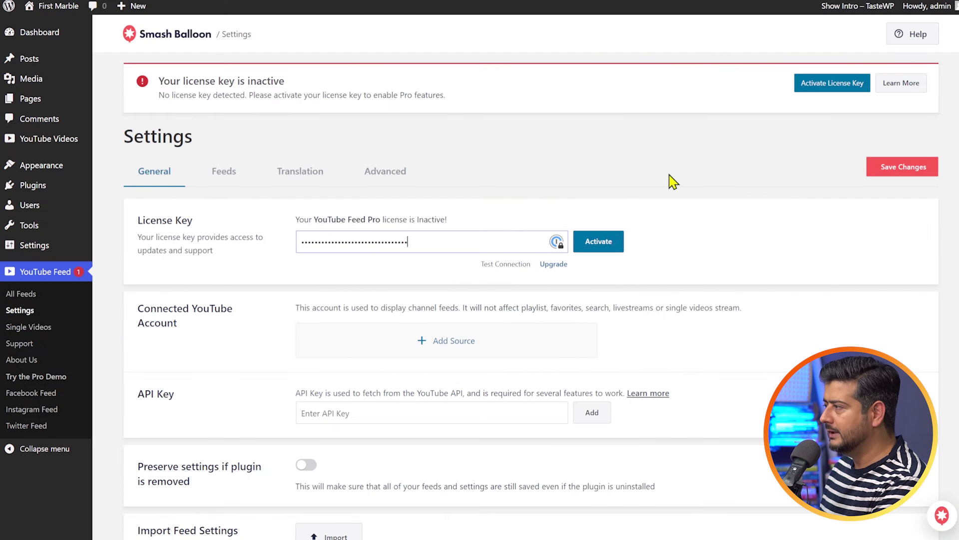
{"action": "left_click", "coordinate": [600, 244]}
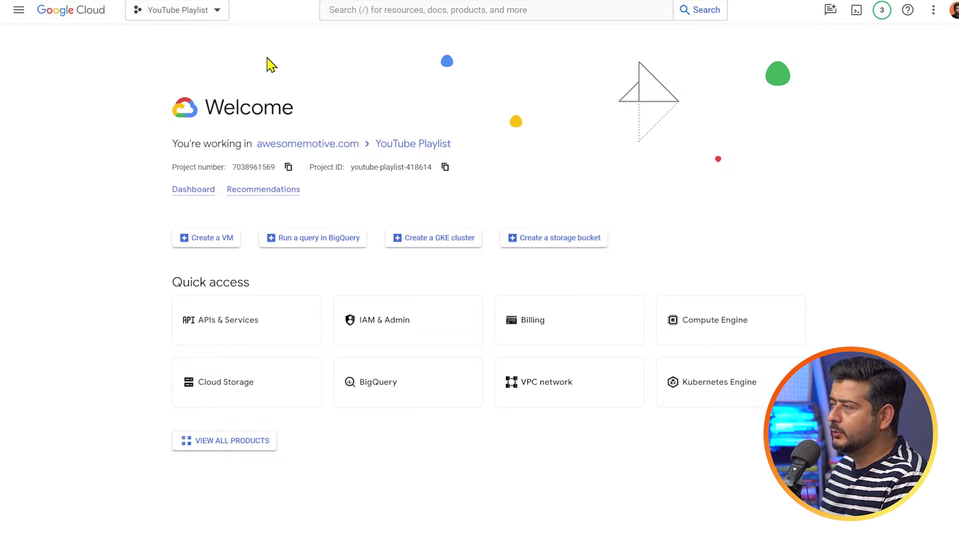
In Google Cloud, create a project named "youtube playlist 2" under awesomemotive.com and select it as the current project.
{"action": "left_click", "coordinate": [216, 15]}
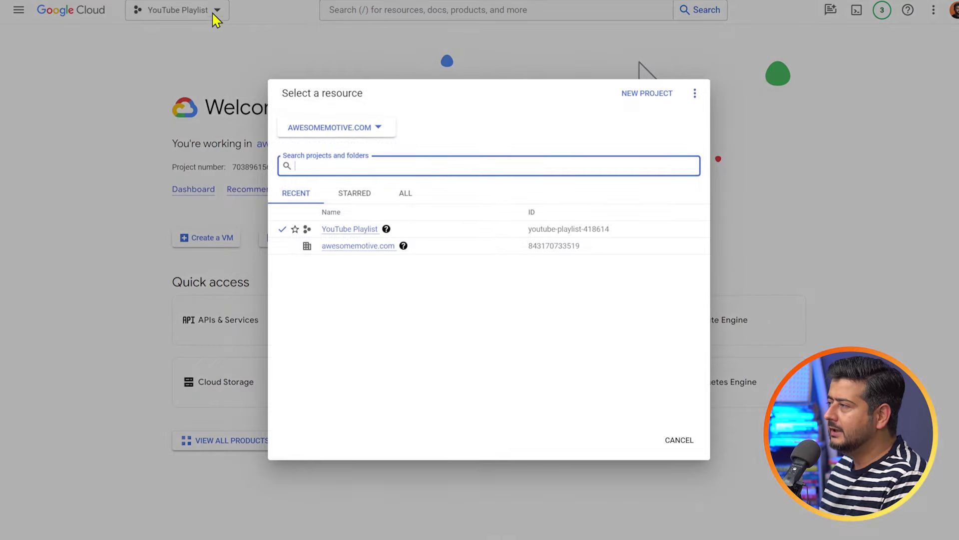
{"action": "left_click", "coordinate": [641, 102]}
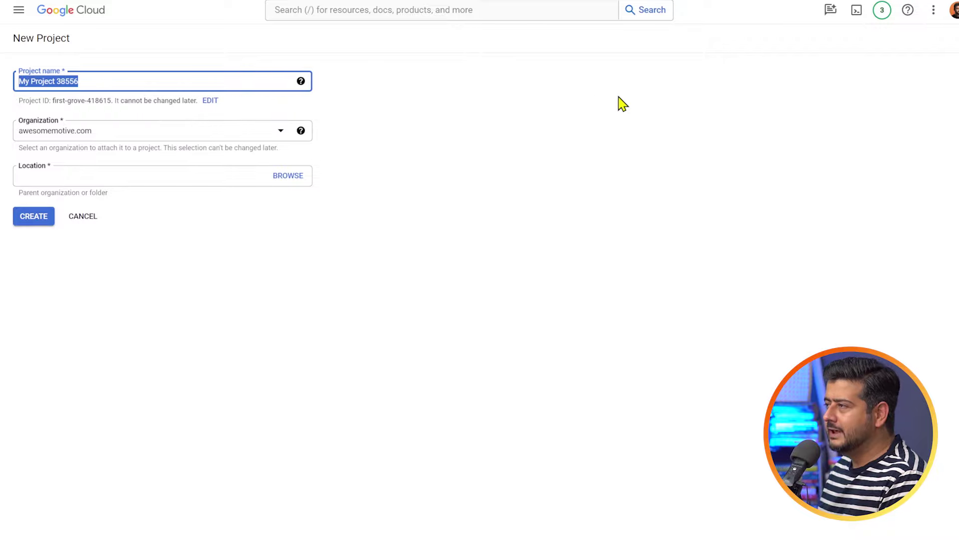
{"action": "type", "text": "youtube playlist 2"}
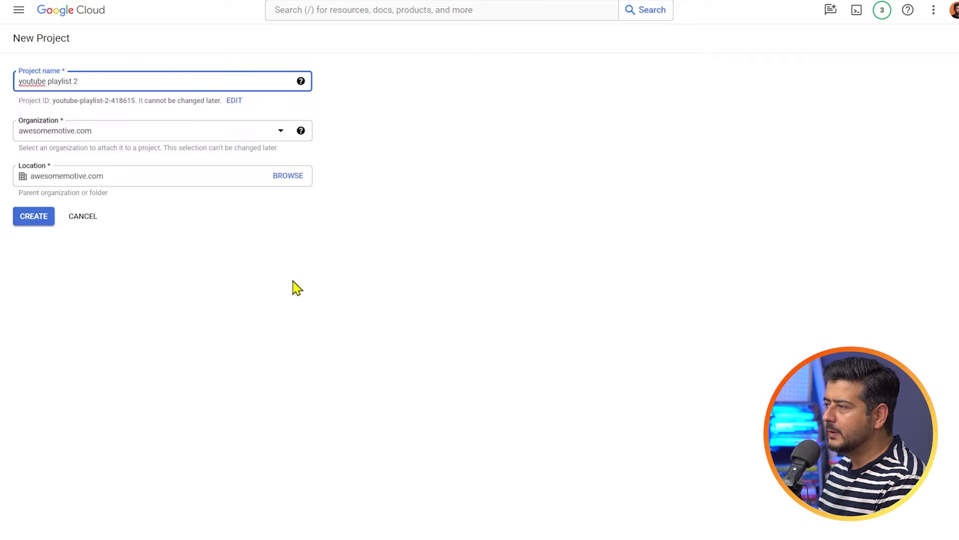
{"action": "left_click", "coordinate": [38, 220]}
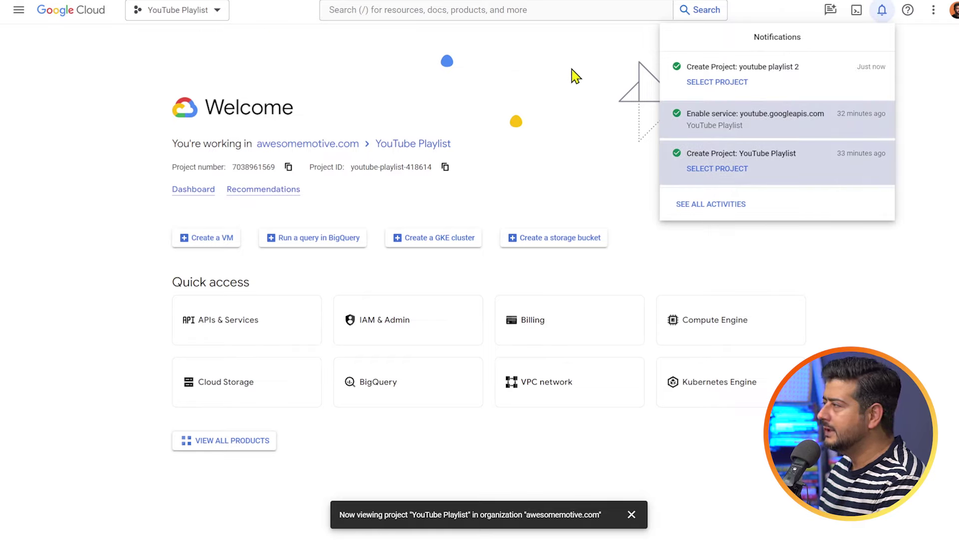
{"action": "left_click", "coordinate": [720, 85]}
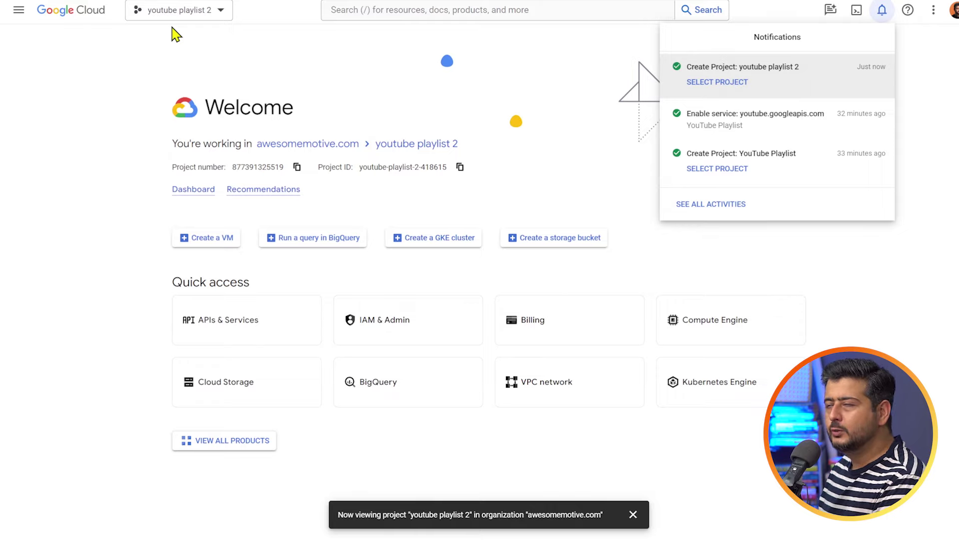
Go to the enabled APIs & services of the "youtube playlist 2" project and open the API Library.
{"action": "left_click", "coordinate": [21, 14]}
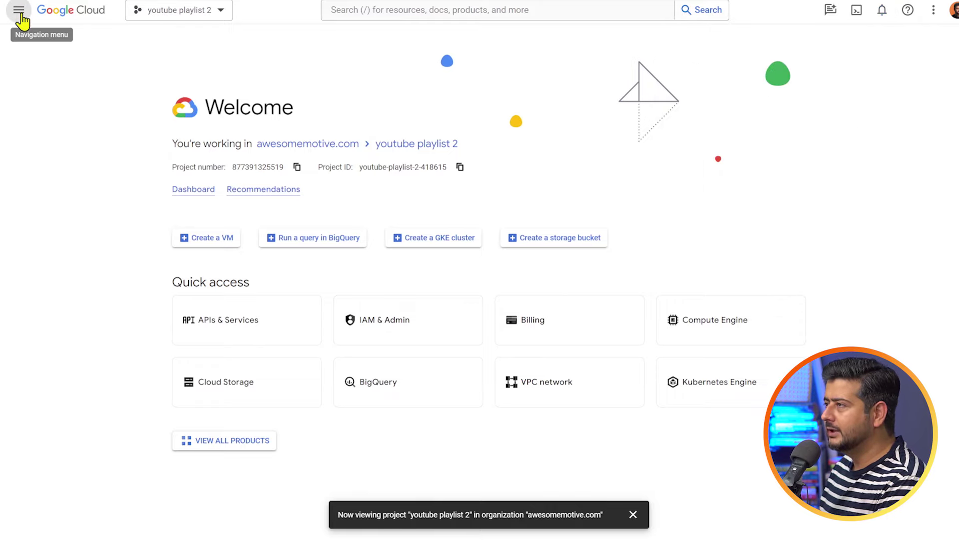
{"action": "left_click", "coordinate": [21, 15]}
{"action": "mouse_move", "coordinate": [62, 136]}
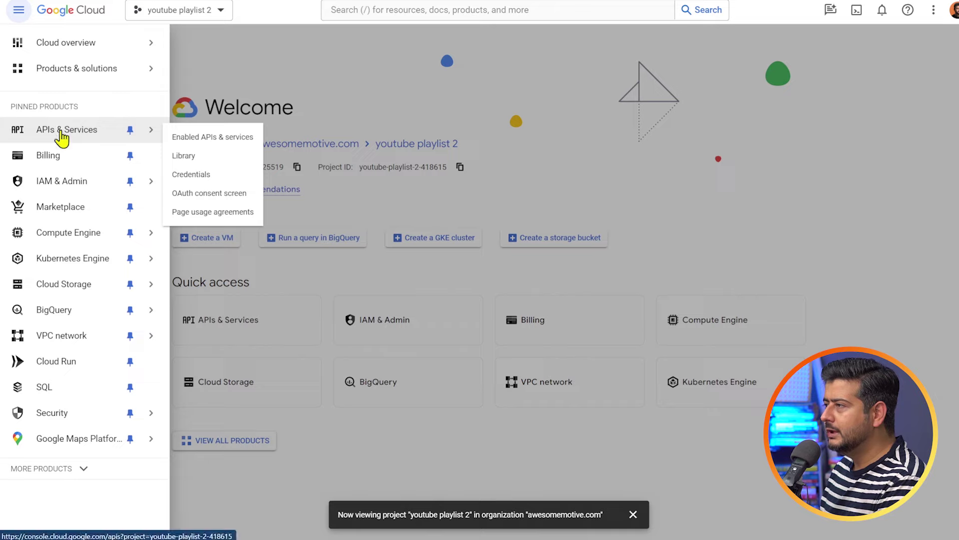
{"action": "left_click", "coordinate": [235, 145]}
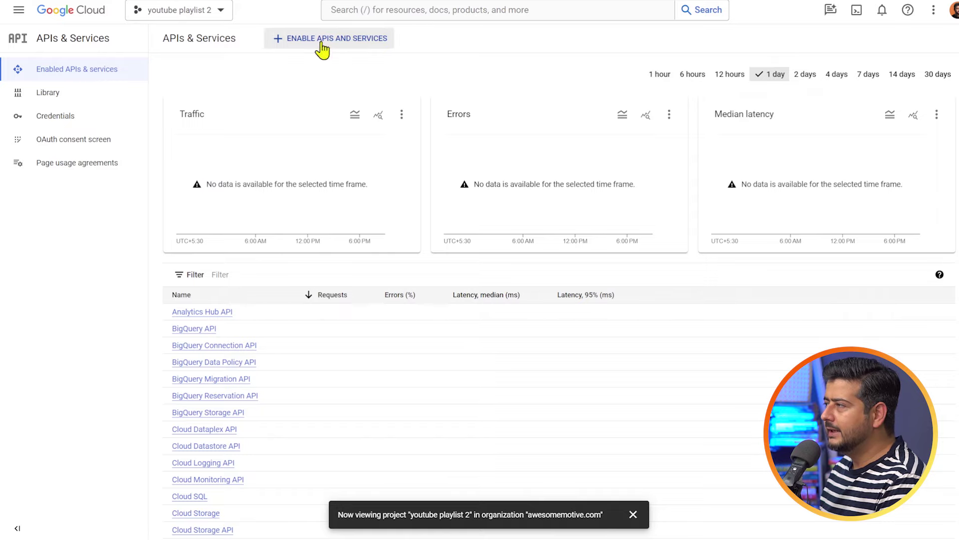
{"action": "left_click", "coordinate": [355, 51]}
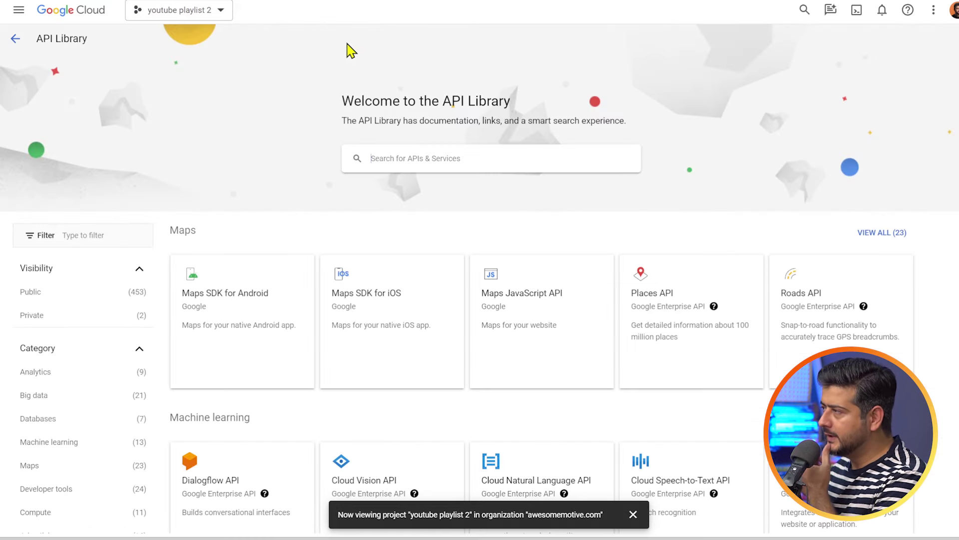
Search the API Library for "youtube", choose YouTube Data API v3 and enable it for the project.
{"action": "left_click", "coordinate": [486, 160]}
{"action": "type", "text": "youtube"}
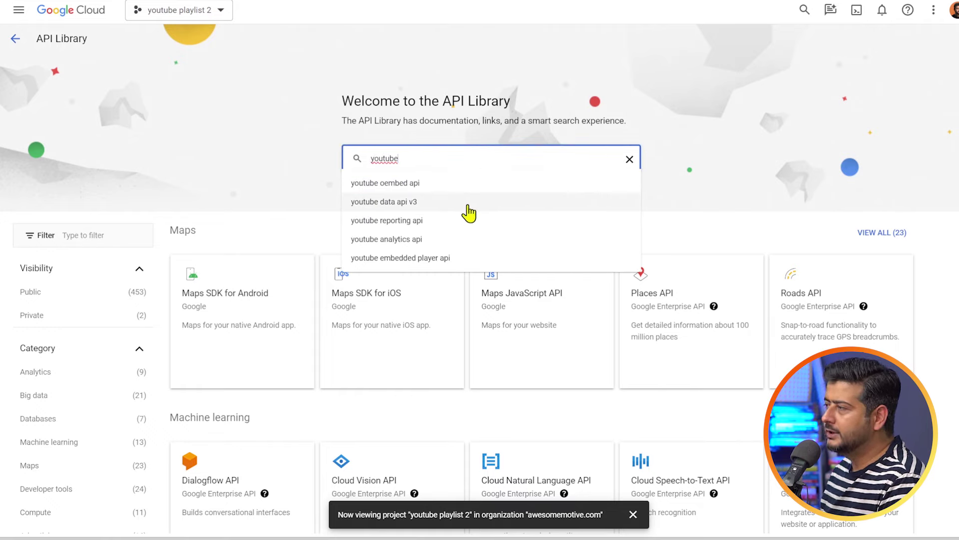
{"action": "left_click", "coordinate": [464, 210]}
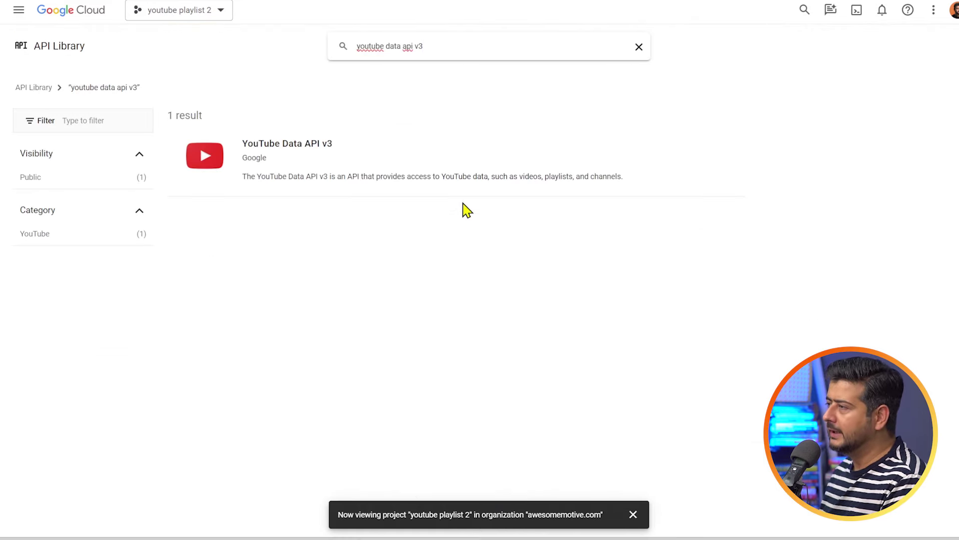
{"action": "left_click", "coordinate": [398, 177]}
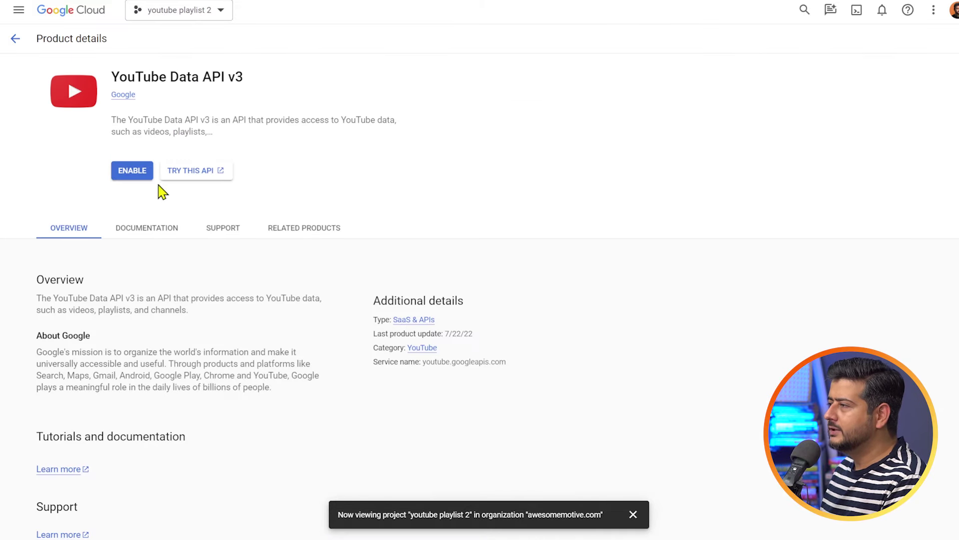
{"action": "left_click", "coordinate": [144, 173]}
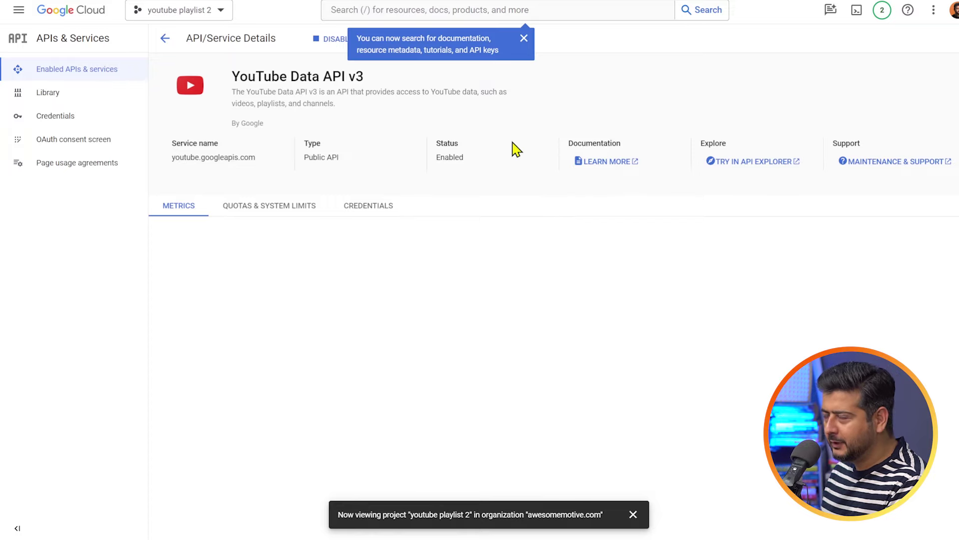
Create an API key credential for YouTube Data API v3 with access to public data and finish the credential setup.
{"action": "left_click", "coordinate": [524, 38]}
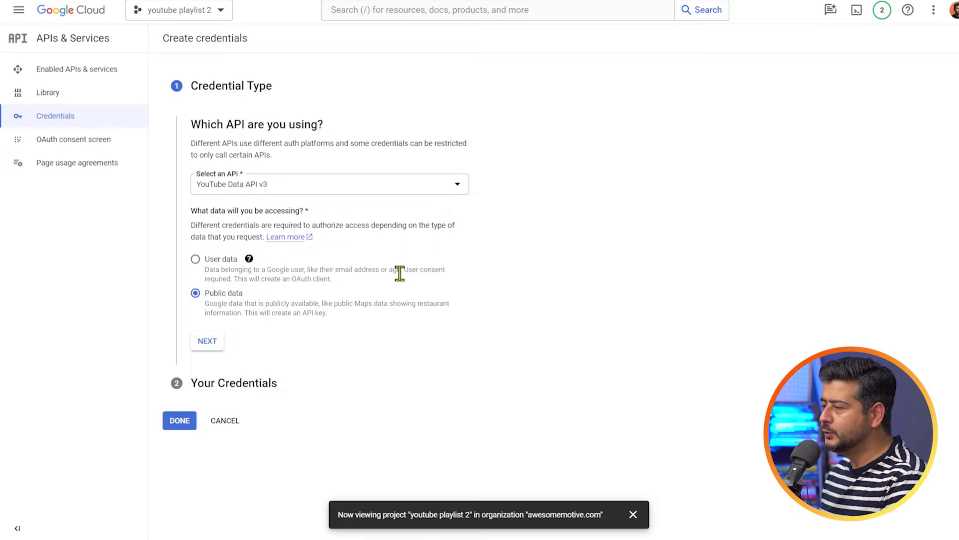
{"action": "left_click", "coordinate": [207, 343]}
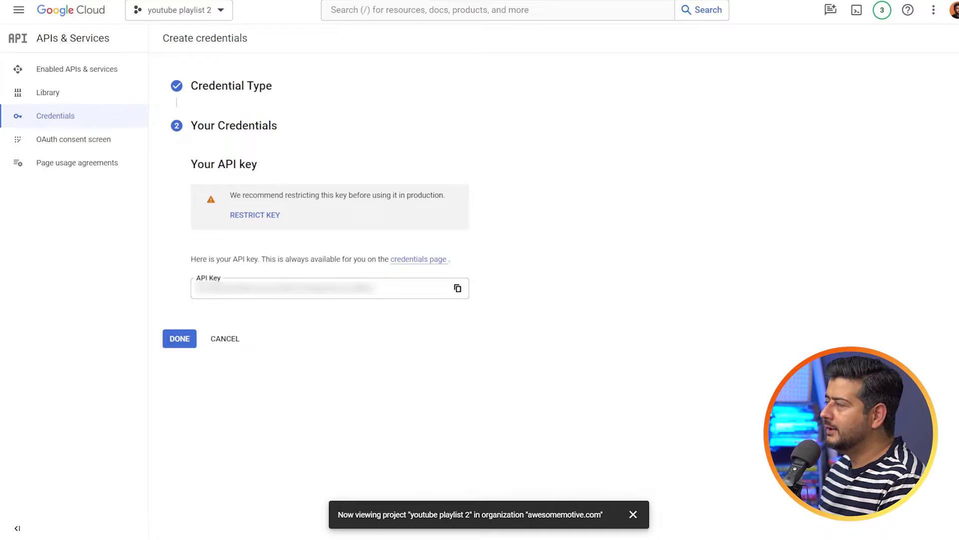
{"action": "left_click", "coordinate": [181, 340]}
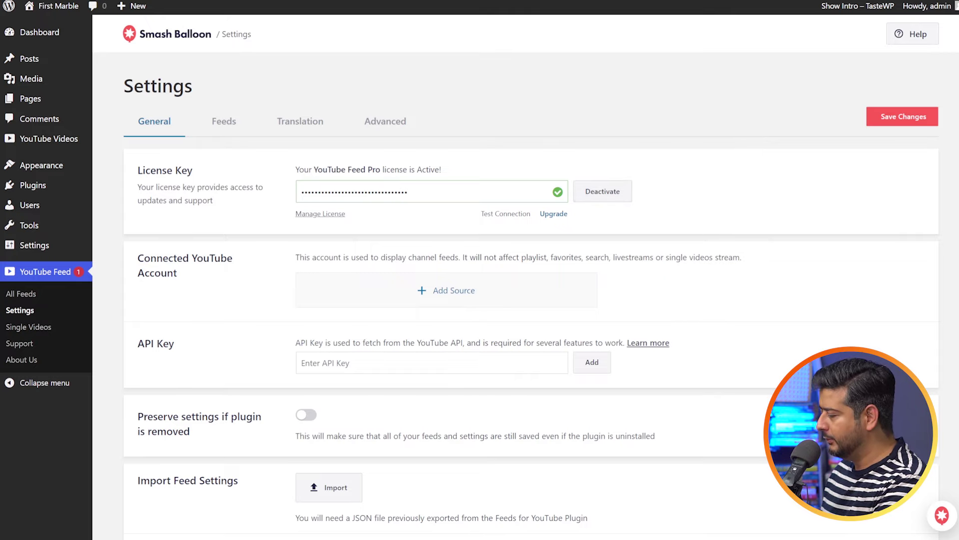
Switch to the WordPress YouTube Feed settings, paste the Google Cloud API key into the API Key field and add it.
{"action": "left_click", "coordinate": [435, 363]}
{"action": "key", "text": "ctrl+v"}
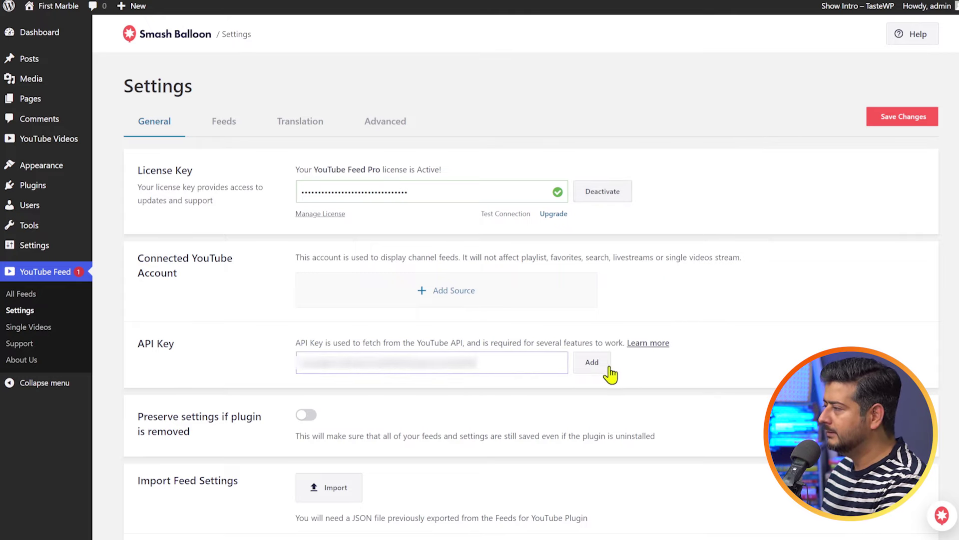
{"action": "left_click", "coordinate": [601, 371]}
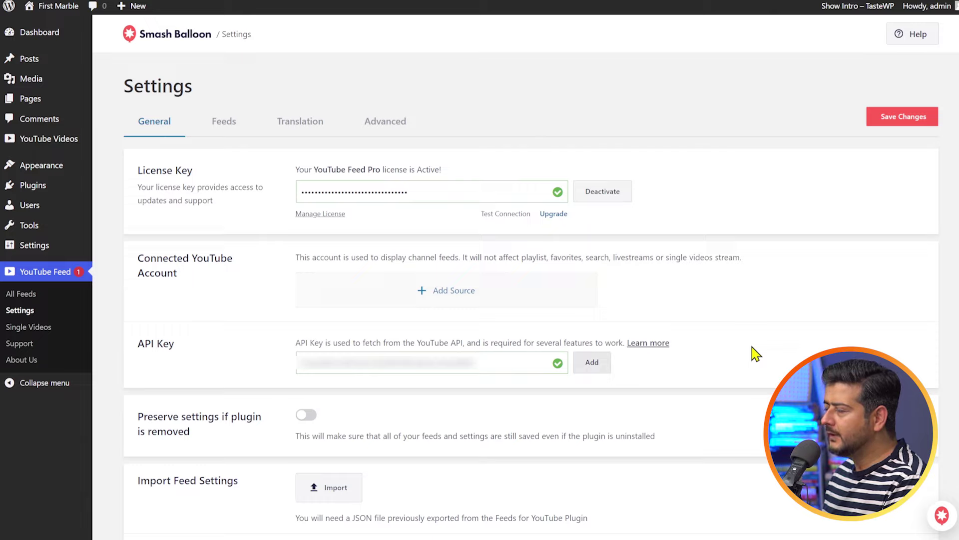
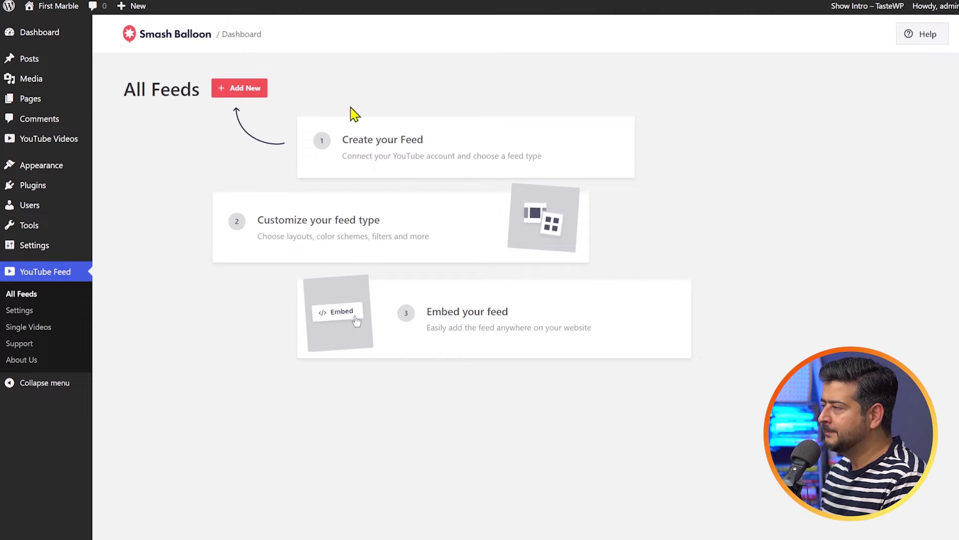
Start a new YouTube feed, choose Playlist as its feed type and continue to the source setup.
{"action": "left_click", "coordinate": [238, 93]}
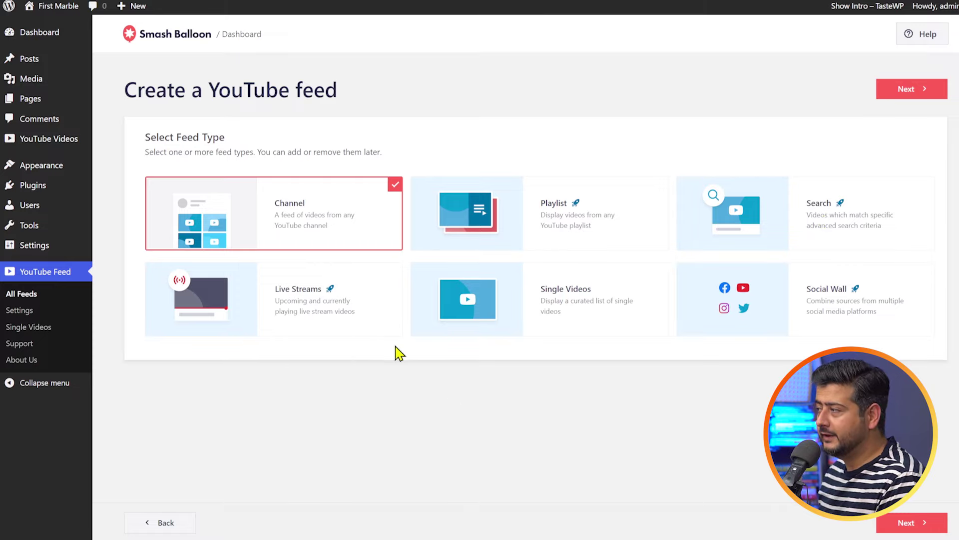
{"action": "left_click", "coordinate": [499, 321]}
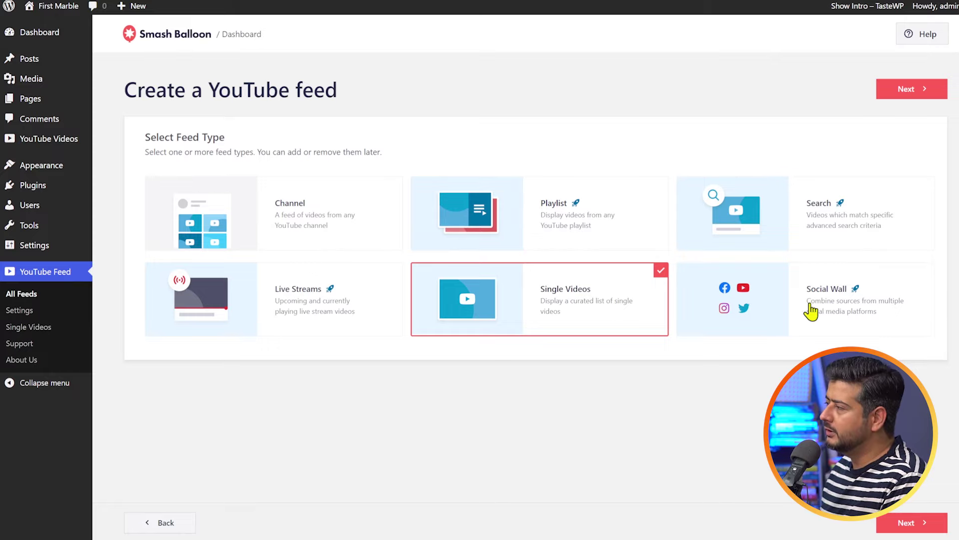
{"action": "left_click", "coordinate": [517, 210]}
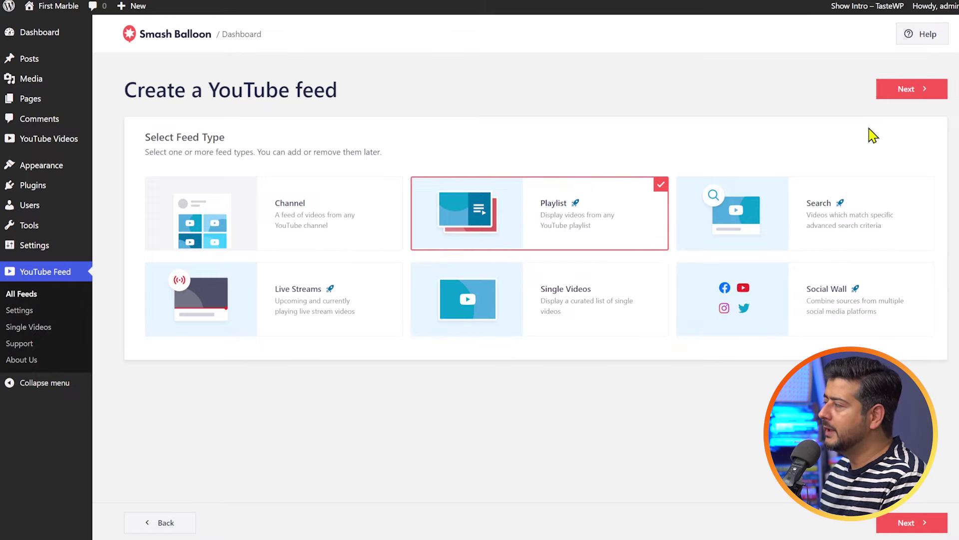
{"action": "left_click", "coordinate": [910, 97]}
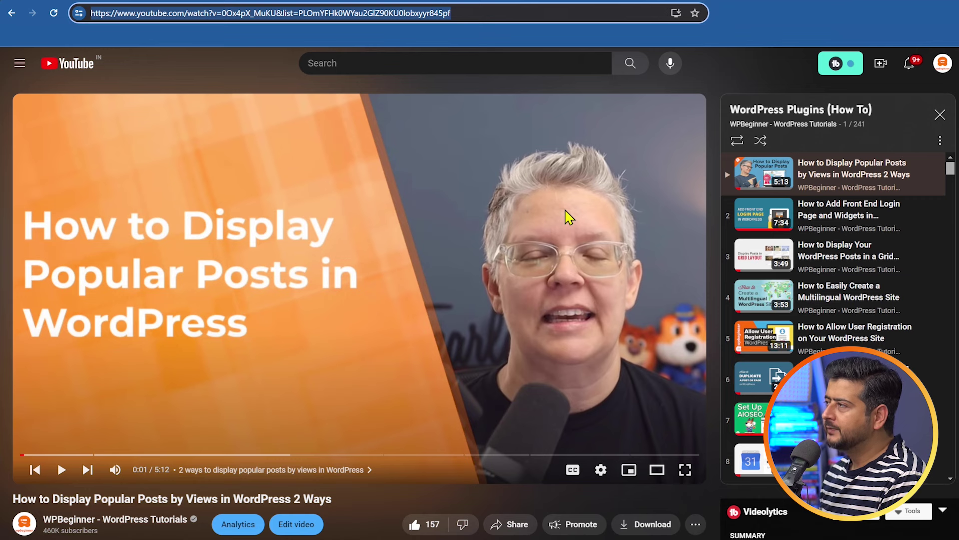
Copy the playlist ID from the "WordPress Plugins (How To)" YouTube URL, paste it as the new feed's Playlist ID and continue.
{"action": "left_click", "coordinate": [498, 13]}
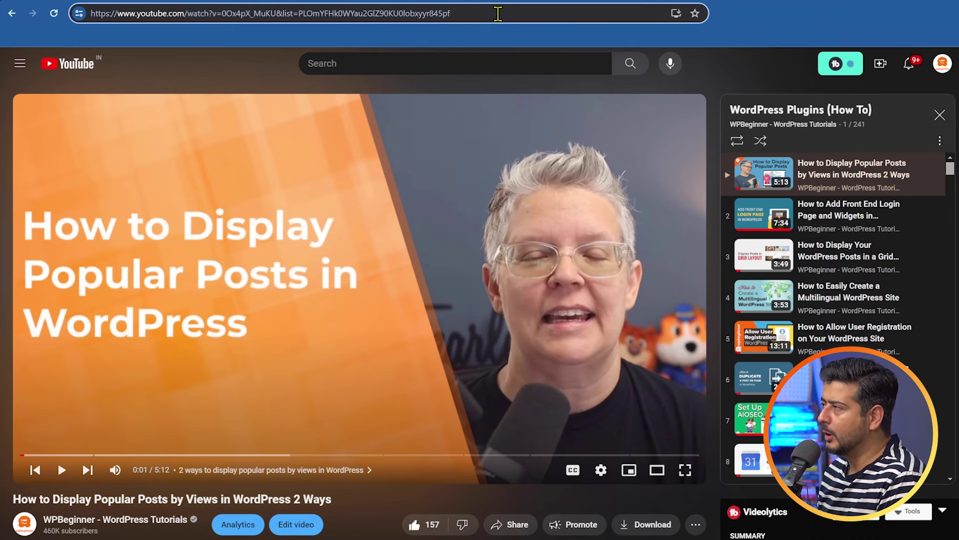
{"action": "double_click", "coordinate": [323, 13]}
{"action": "key", "text": "ctrl+c"}
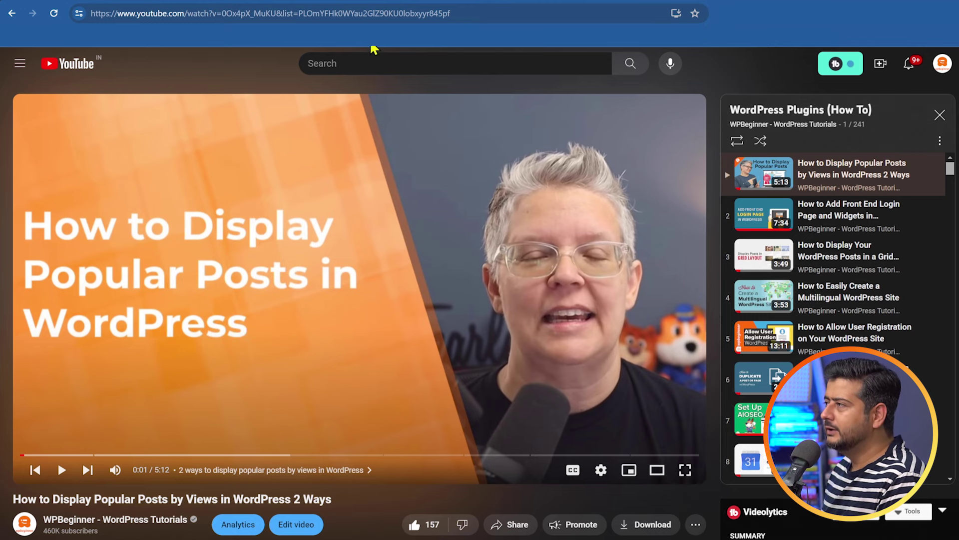
{"action": "left_click", "coordinate": [482, 2]}
{"action": "left_click", "coordinate": [359, 167]}
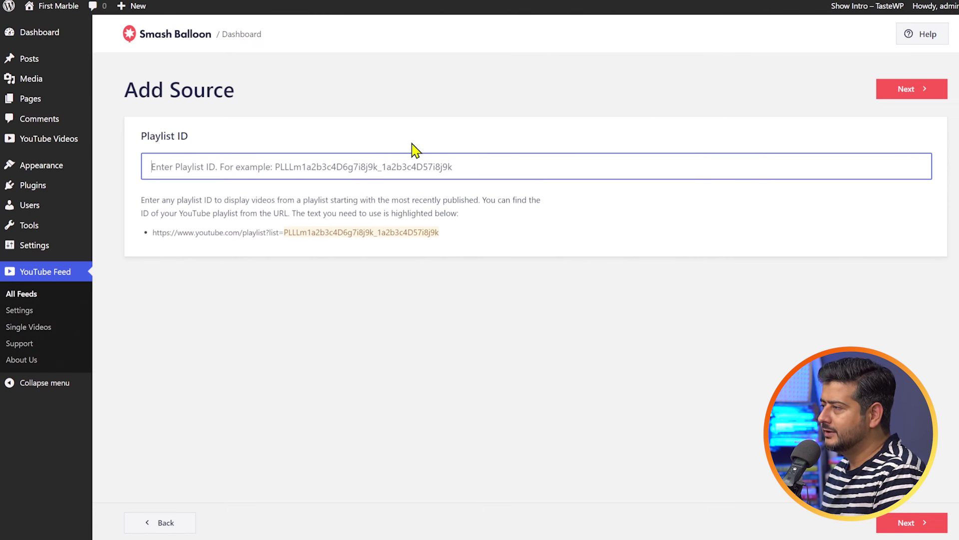
{"action": "key", "text": "ctrl+v"}
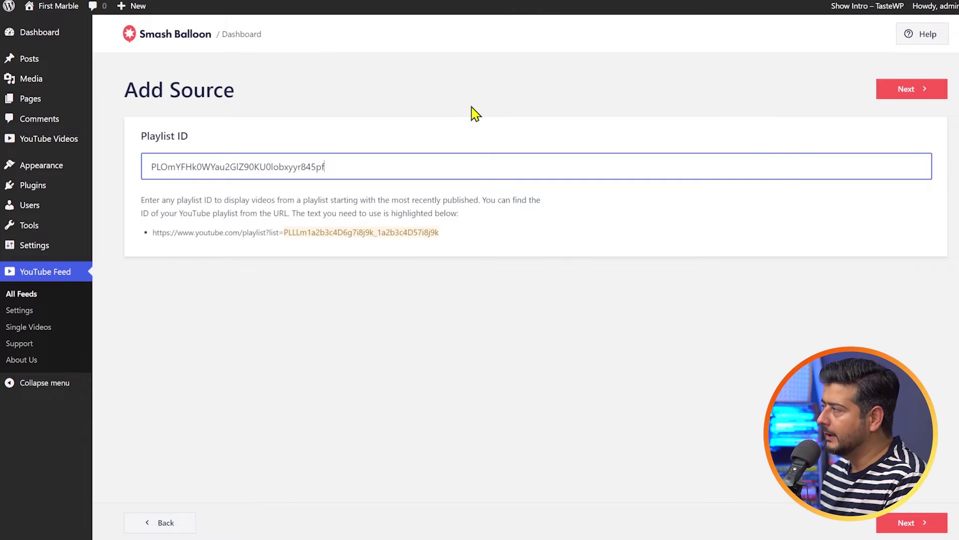
{"action": "left_click", "coordinate": [899, 93]}
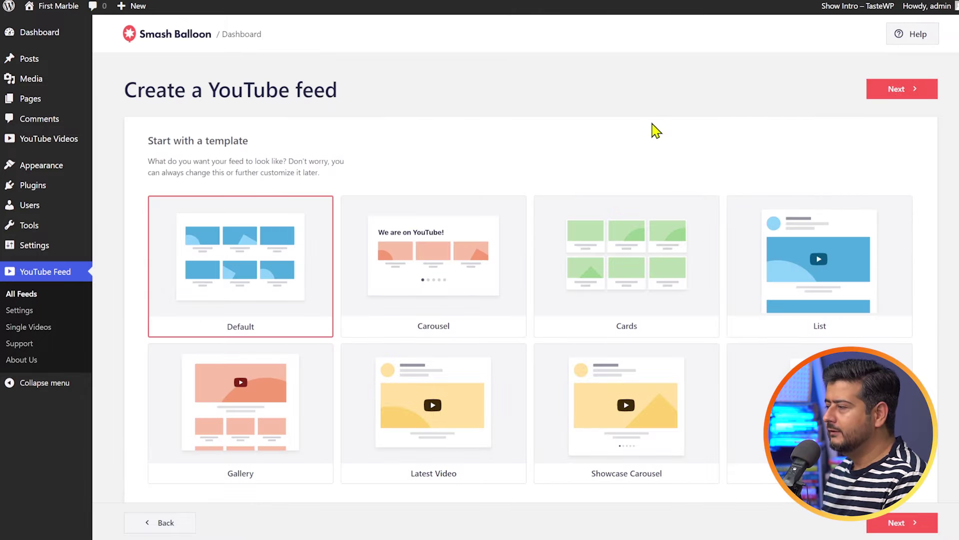
Create the feed with the Default template and dismiss the feed embedding guide.
{"action": "scroll", "coordinate": [656, 131], "scroll_direction": "down", "scroll_amount": 1}
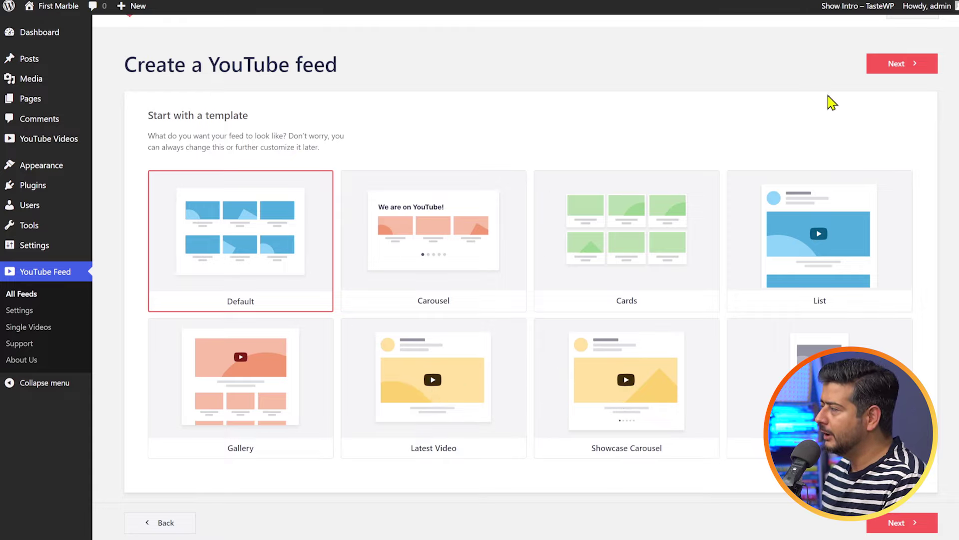
{"action": "left_click", "coordinate": [887, 69]}
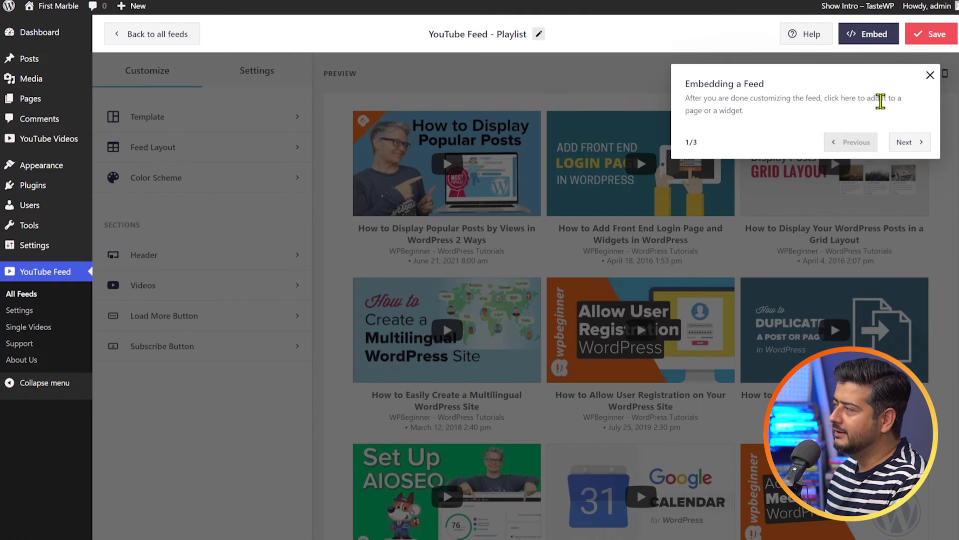
{"action": "left_click", "coordinate": [930, 76]}
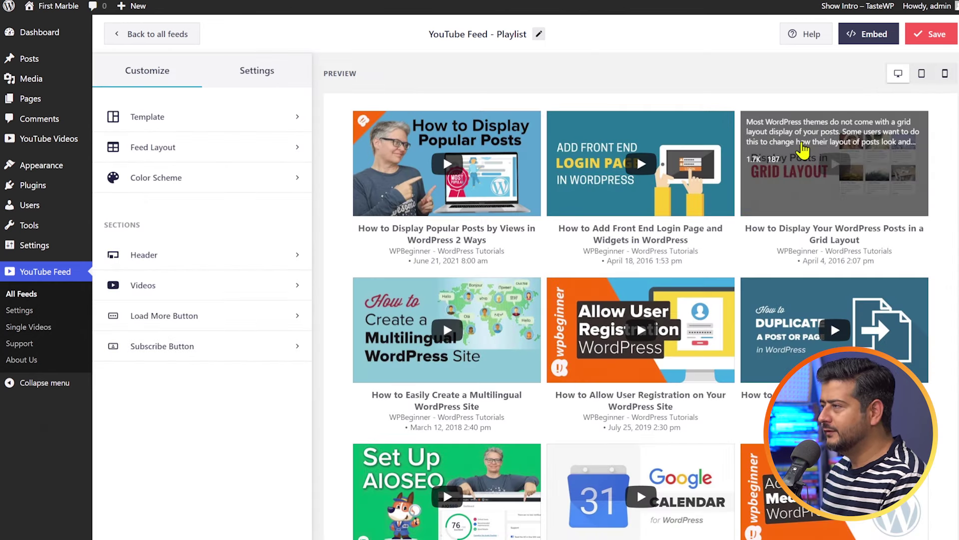
Load more videos in the feed preview and look through the playlist's entries.
{"action": "scroll", "coordinate": [670, 210], "scroll_direction": "down", "scroll_amount": 2}
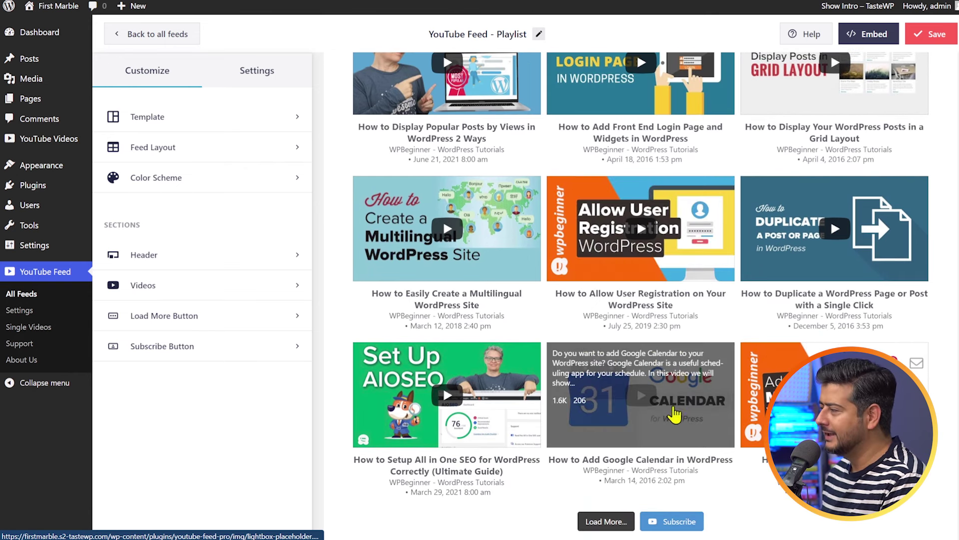
{"action": "left_click", "coordinate": [587, 522]}
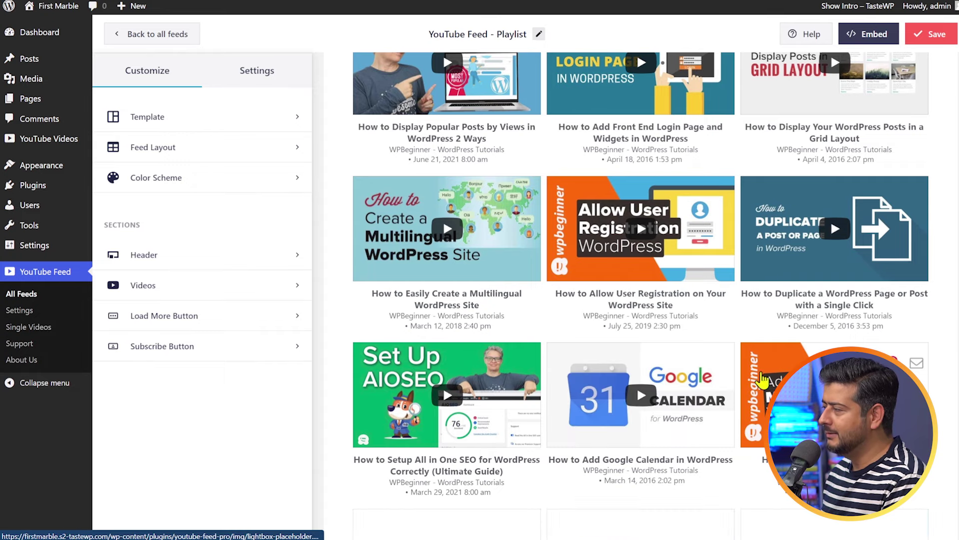
{"action": "scroll", "coordinate": [774, 389], "scroll_direction": "down", "scroll_amount": 15}
{"action": "scroll", "coordinate": [773, 388], "scroll_direction": "down", "scroll_amount": 1}
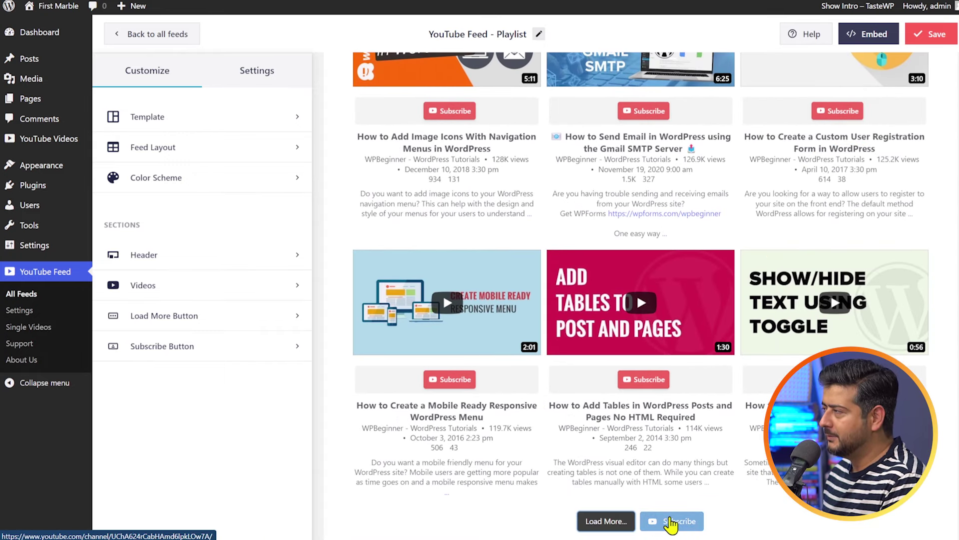
{"action": "scroll", "coordinate": [669, 524], "scroll_direction": "up", "scroll_amount": 15}
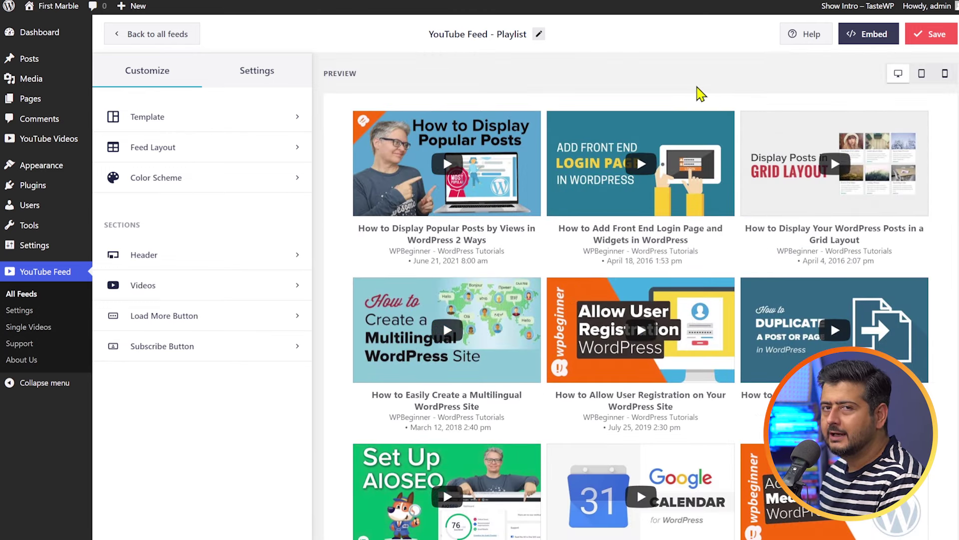
Change the feed's template to Cards and return to the customization overview.
{"action": "left_click", "coordinate": [179, 122]}
{"action": "left_click", "coordinate": [201, 186]}
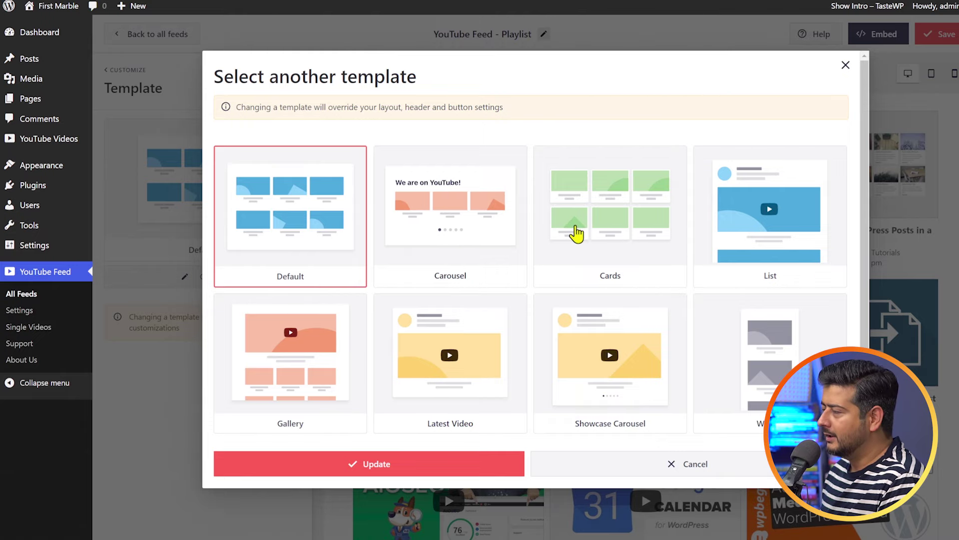
{"action": "left_click", "coordinate": [589, 212]}
{"action": "left_click", "coordinate": [479, 468]}
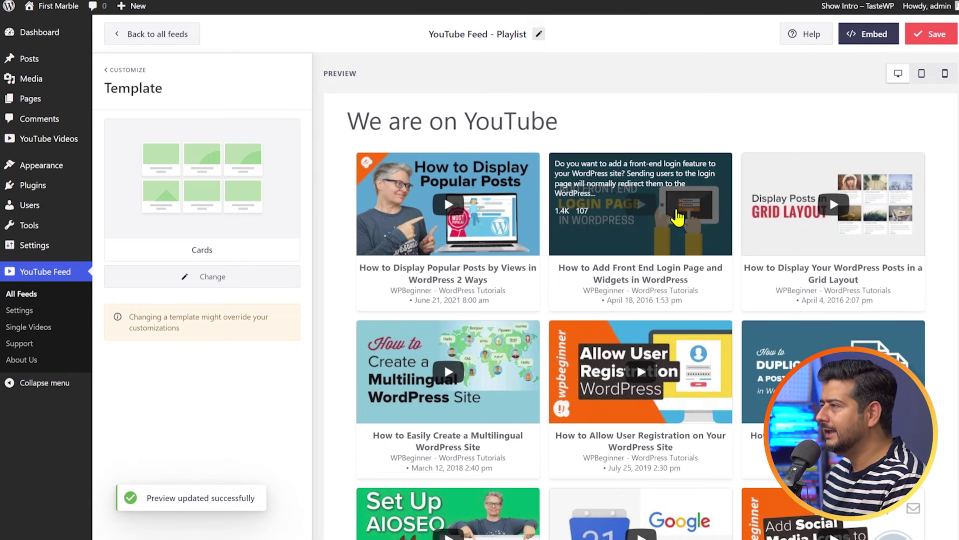
{"action": "left_click", "coordinate": [137, 71]}
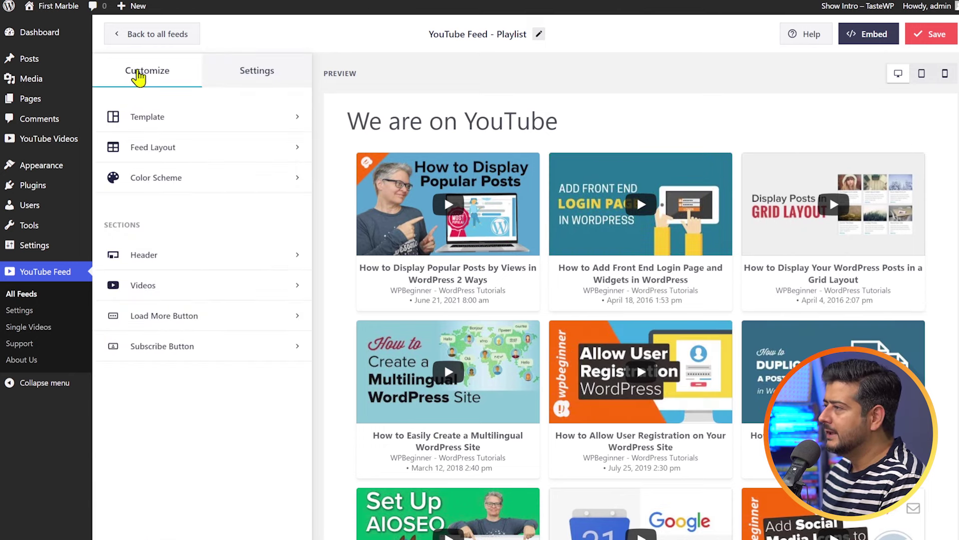
Open the feed layout settings, try the Gallery layout and look through its preview.
{"action": "left_click", "coordinate": [170, 151]}
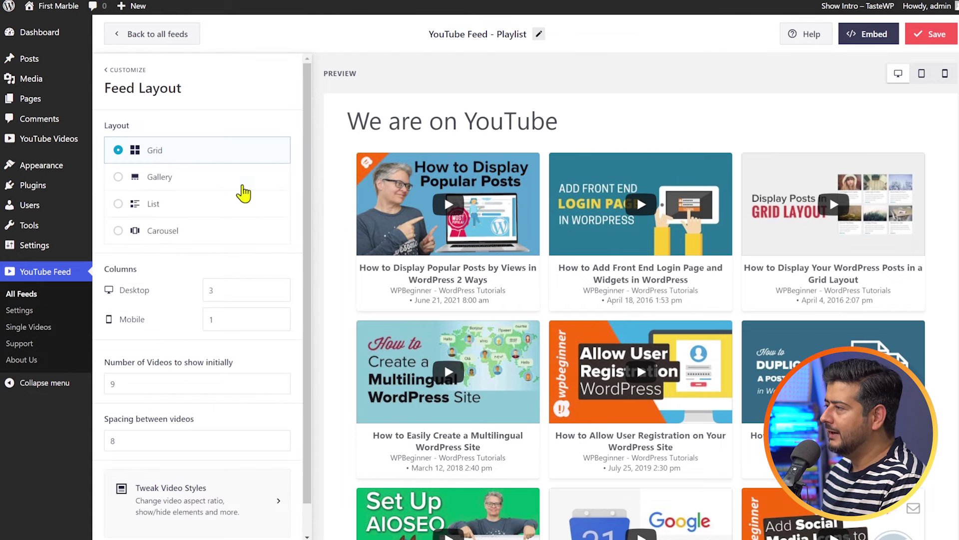
{"action": "left_click", "coordinate": [181, 185]}
{"action": "scroll", "coordinate": [484, 189], "scroll_direction": "down", "scroll_amount": 3}
{"action": "scroll", "coordinate": [483, 188], "scroll_direction": "up", "scroll_amount": 3}
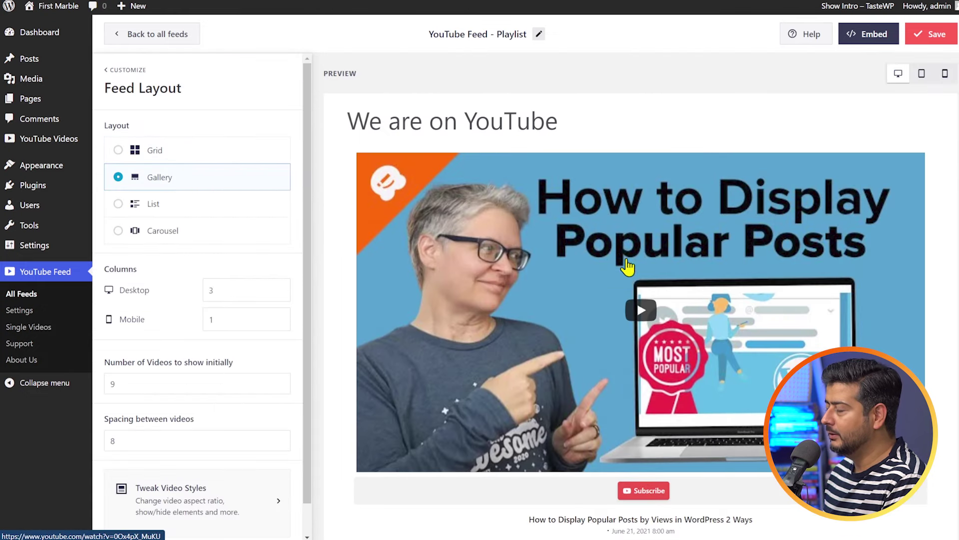
{"action": "scroll", "coordinate": [638, 271], "scroll_direction": "down", "scroll_amount": 10}
{"action": "scroll", "coordinate": [444, 383], "scroll_direction": "down", "scroll_amount": 2}
{"action": "scroll", "coordinate": [444, 383], "scroll_direction": "up", "scroll_amount": 12}
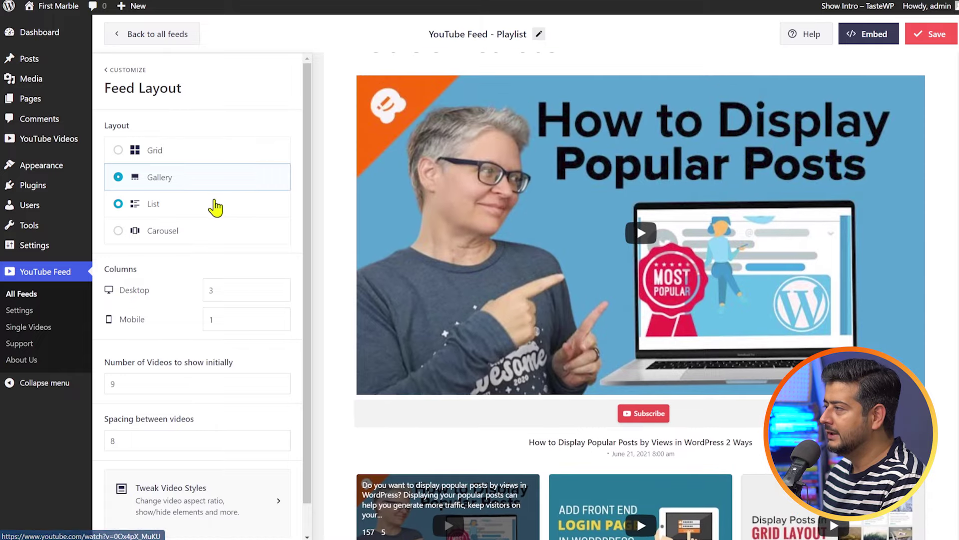
Try the List and Carousel layouts in the preview and set the feed layout back to Grid.
{"action": "left_click", "coordinate": [215, 203]}
{"action": "scroll", "coordinate": [588, 199], "scroll_direction": "down", "scroll_amount": 5}
{"action": "scroll", "coordinate": [593, 199], "scroll_direction": "down", "scroll_amount": 8}
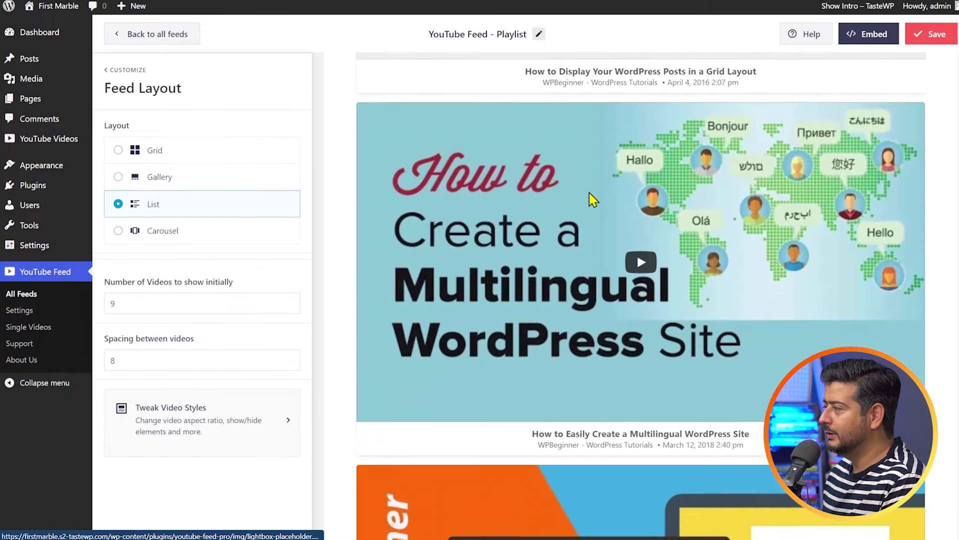
{"action": "scroll", "coordinate": [529, 253], "scroll_direction": "up", "scroll_amount": 12}
{"action": "left_click", "coordinate": [209, 242]}
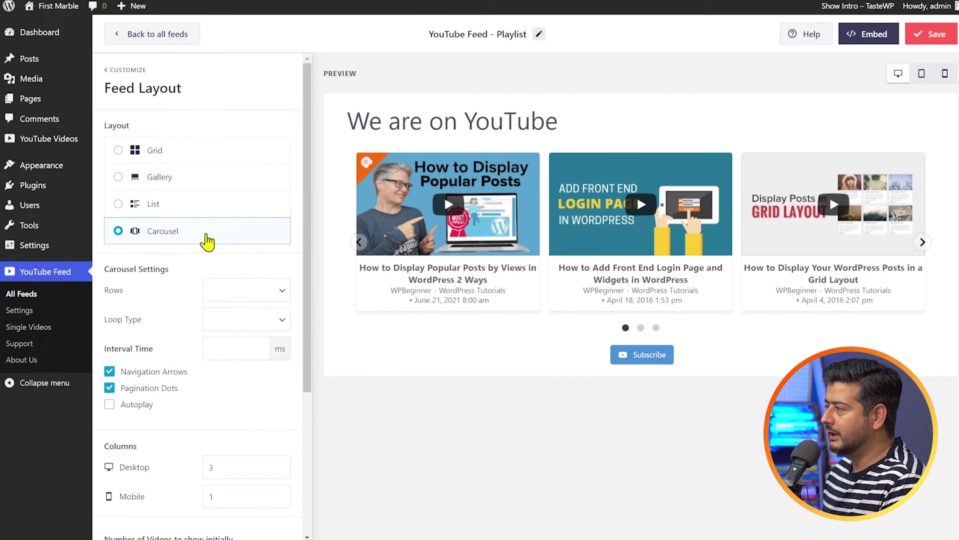
{"action": "left_click", "coordinate": [196, 158]}
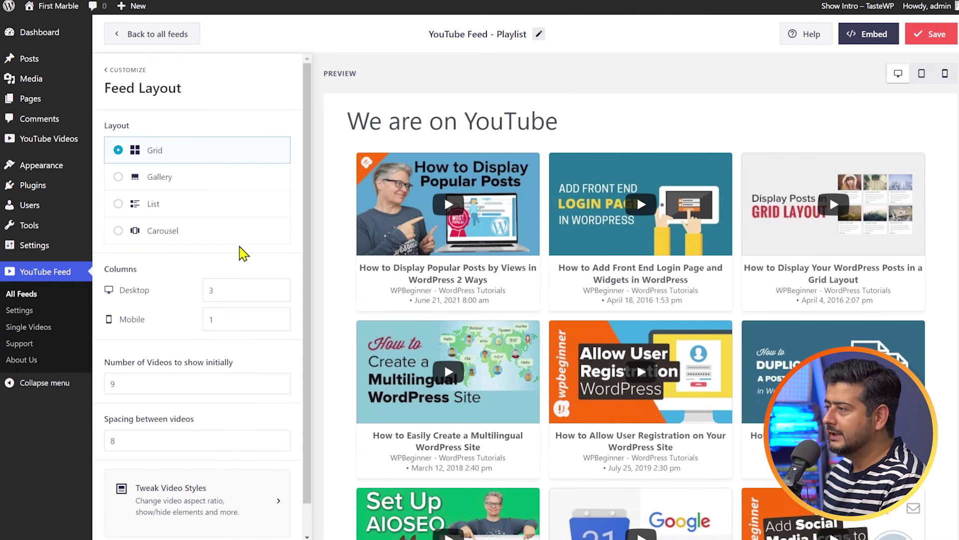
Try 4 desktop columns for the grid and set the desktop columns back to 3.
{"action": "left_click", "coordinate": [281, 287]}
{"action": "left_click", "coordinate": [280, 294]}
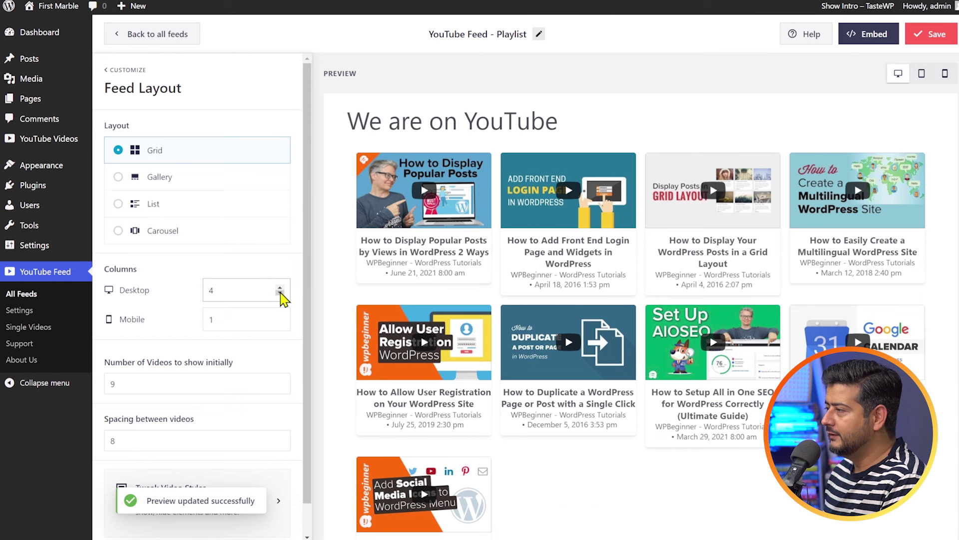
{"action": "left_click", "coordinate": [281, 294]}
{"action": "left_click", "coordinate": [280, 286]}
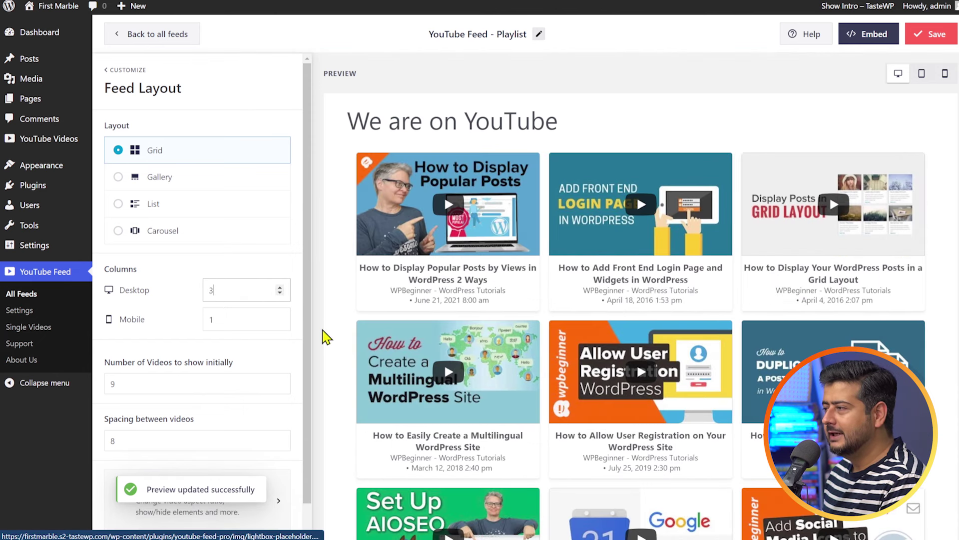
Set the number of videos to show initially in the feed to 6.
{"action": "double_click", "coordinate": [128, 386]}
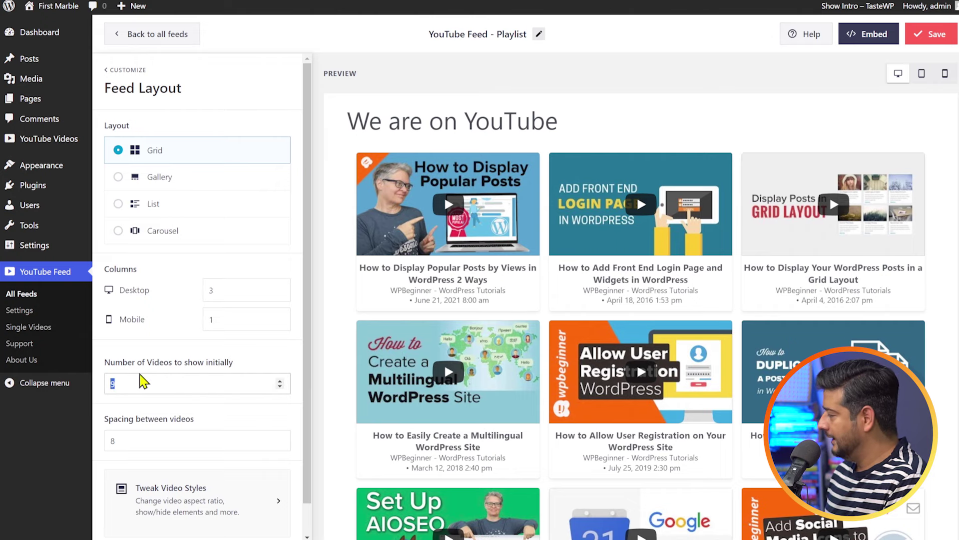
{"action": "left_click", "coordinate": [170, 352]}
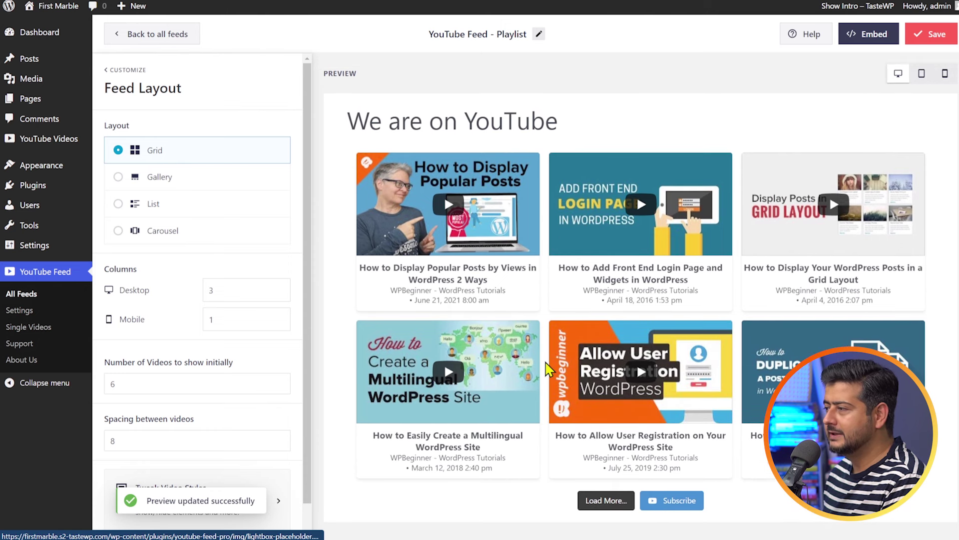
Open the video style settings, try the Regular card type and set the card type back to Boxed.
{"action": "scroll", "coordinate": [170, 352], "scroll_direction": "down", "scroll_amount": 1}
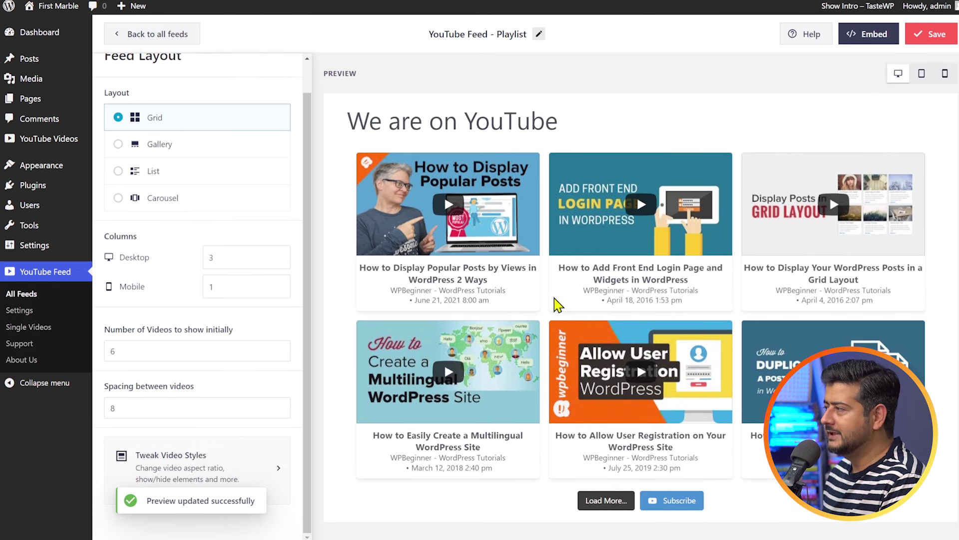
{"action": "left_click", "coordinate": [278, 475]}
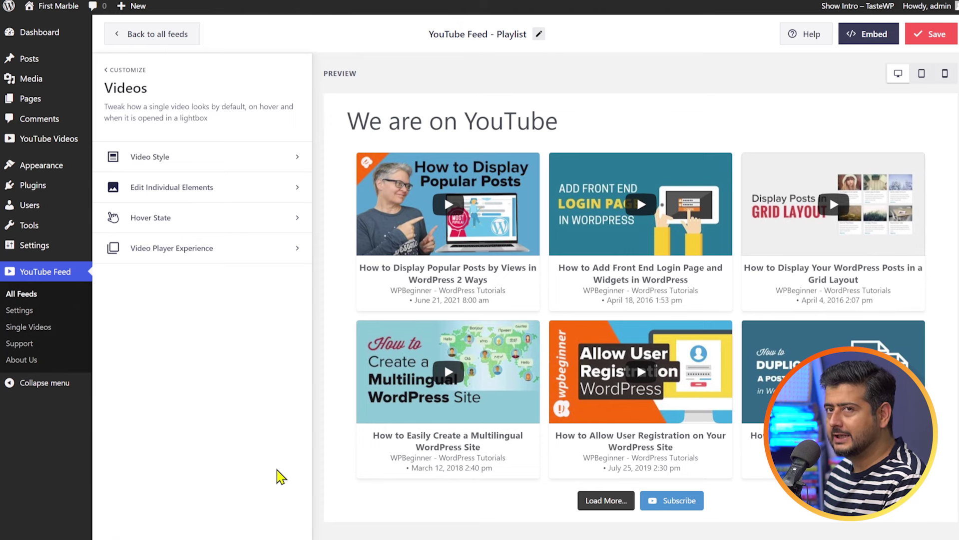
{"action": "left_click", "coordinate": [249, 168]}
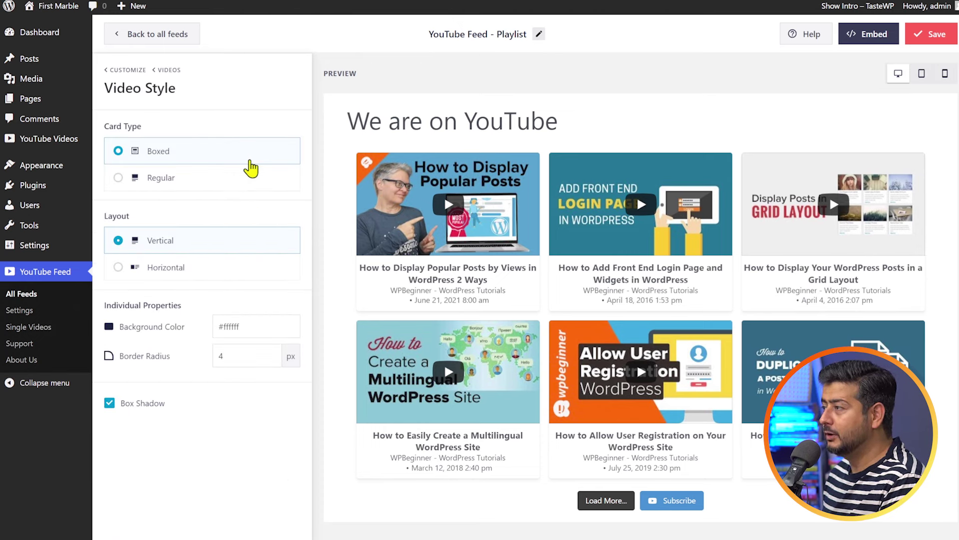
{"action": "left_click", "coordinate": [165, 187]}
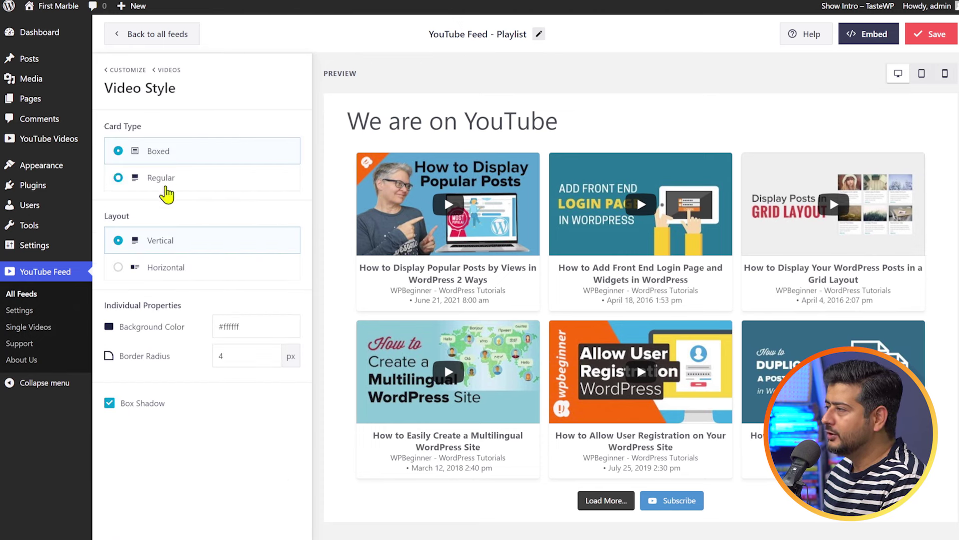
{"action": "left_click", "coordinate": [165, 150]}
{"action": "left_click", "coordinate": [166, 179]}
{"action": "left_click", "coordinate": [167, 165]}
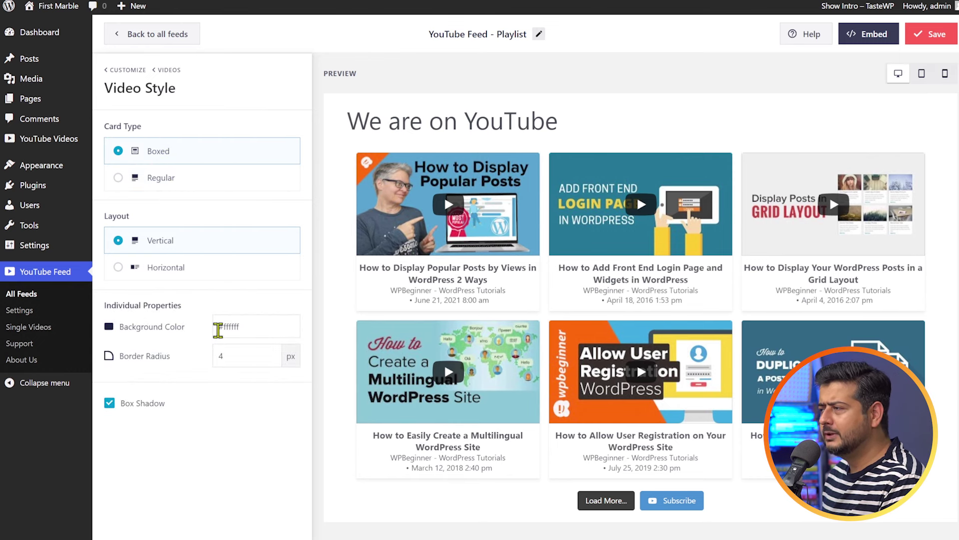
Set the border radius of the video cards to 8 px and return to the main customization options.
{"action": "left_click", "coordinate": [271, 359]}
{"action": "left_click", "coordinate": [271, 359]}
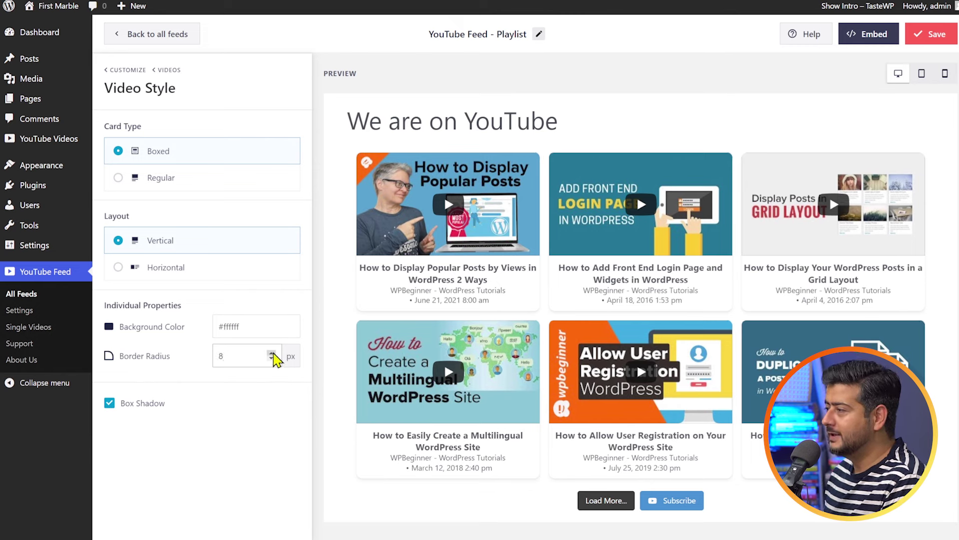
{"action": "left_click", "coordinate": [139, 73]}
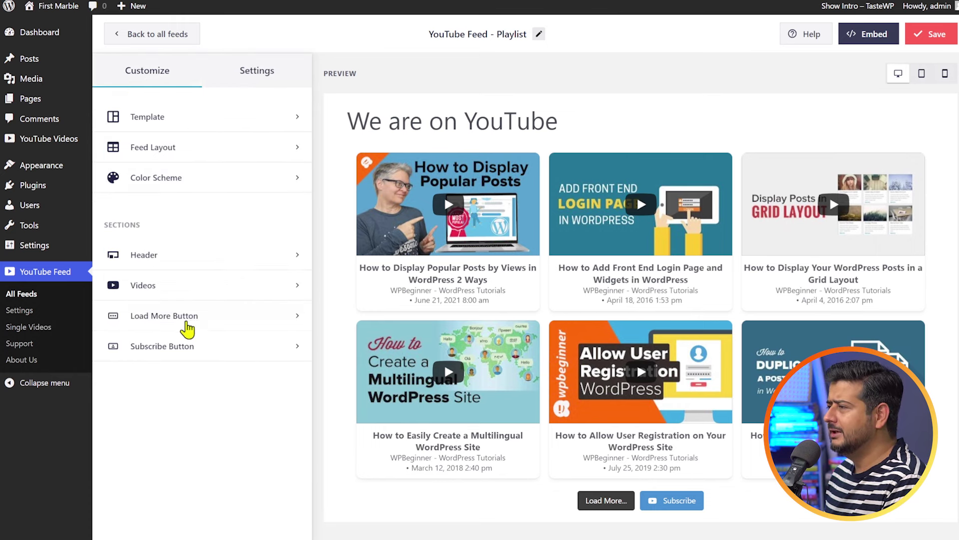
Hide the play icon, username, live stream countdown and date from the individual video elements.
{"action": "left_click", "coordinate": [181, 149]}
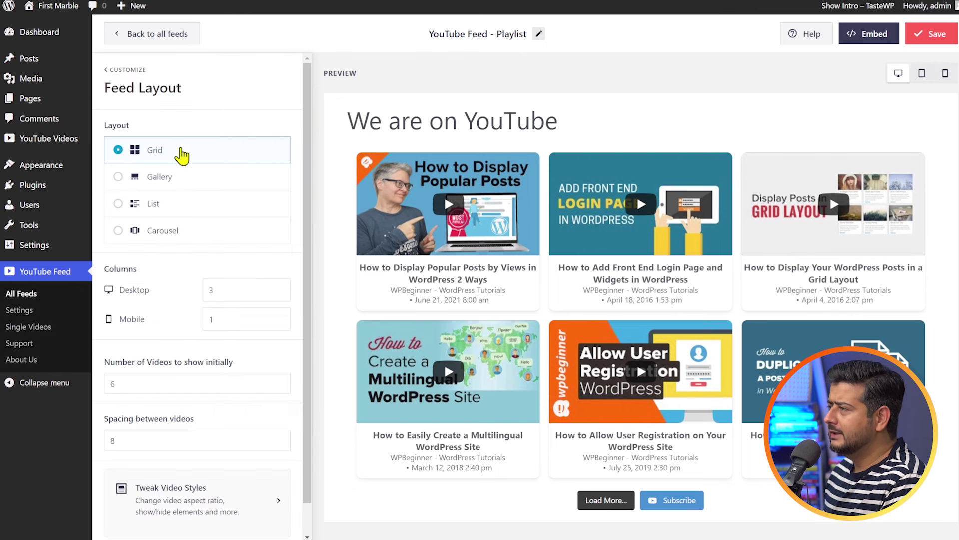
{"action": "scroll", "coordinate": [270, 470], "scroll_direction": "down", "scroll_amount": 1}
{"action": "left_click", "coordinate": [272, 472]}
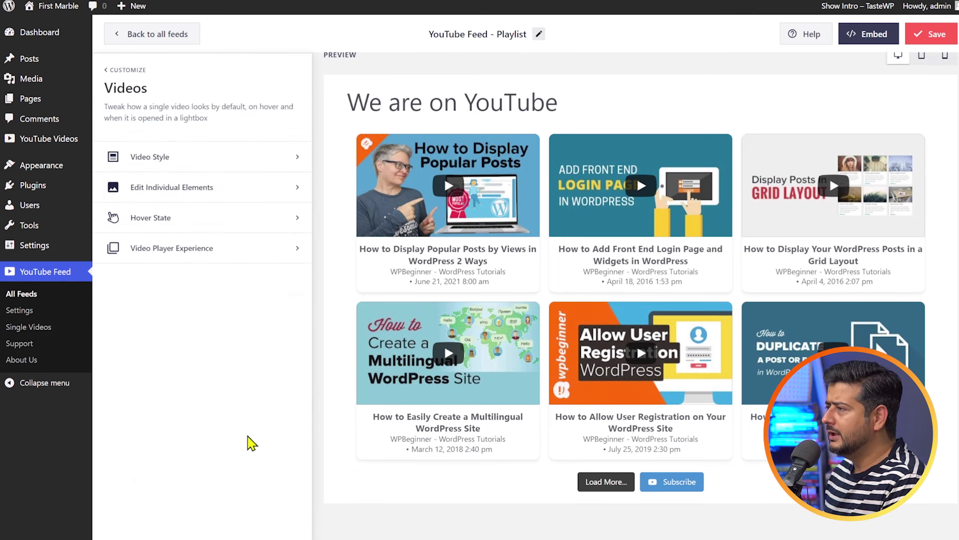
{"action": "left_click", "coordinate": [198, 196]}
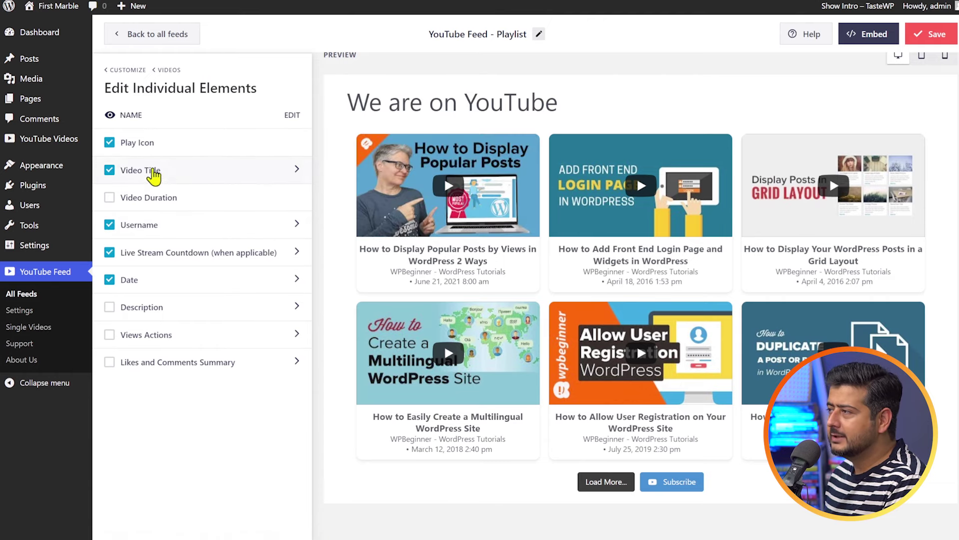
{"action": "left_click", "coordinate": [109, 143]}
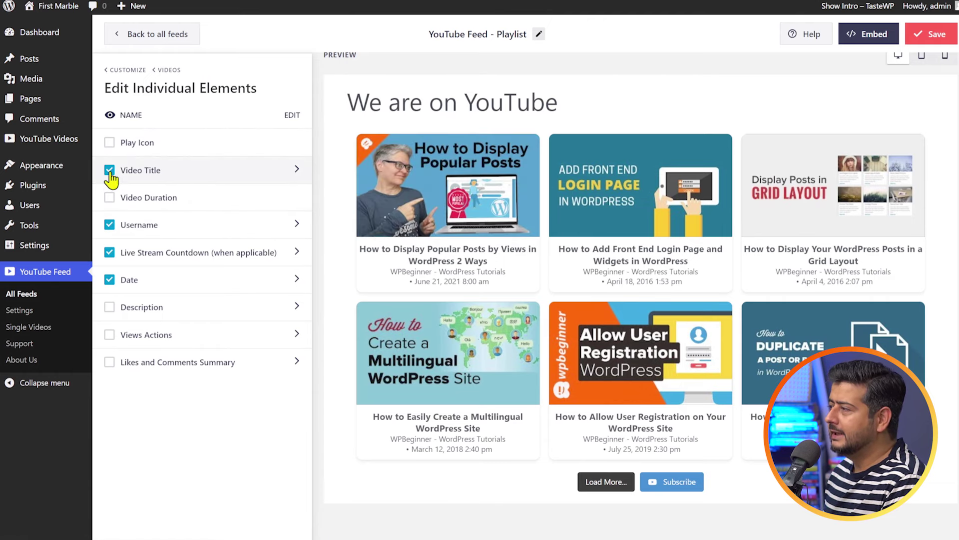
{"action": "left_click", "coordinate": [110, 224]}
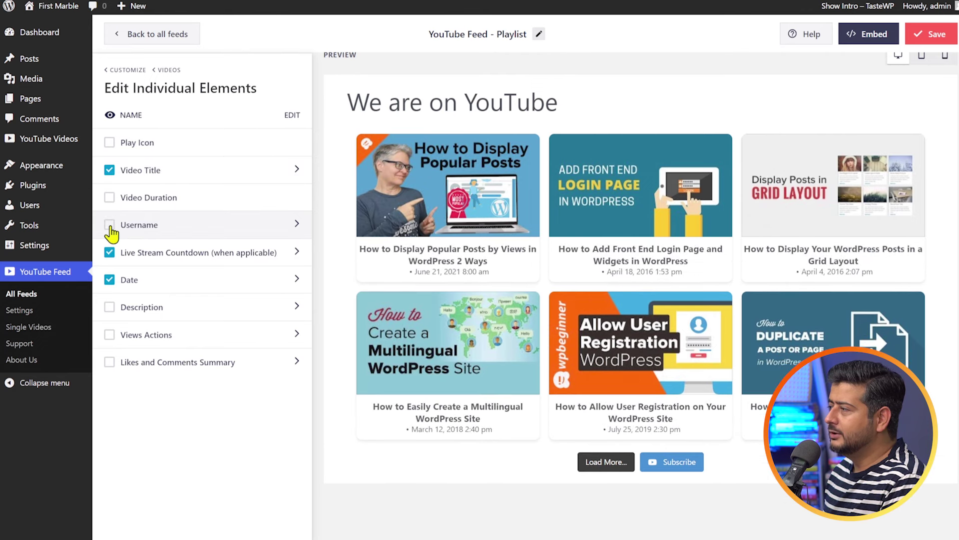
{"action": "left_click", "coordinate": [110, 280]}
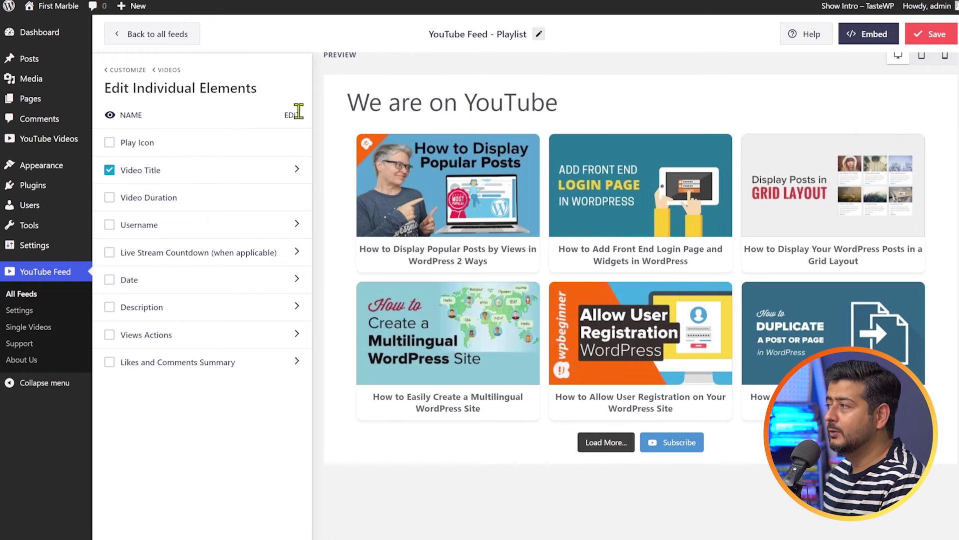
{"action": "left_click", "coordinate": [172, 71]}
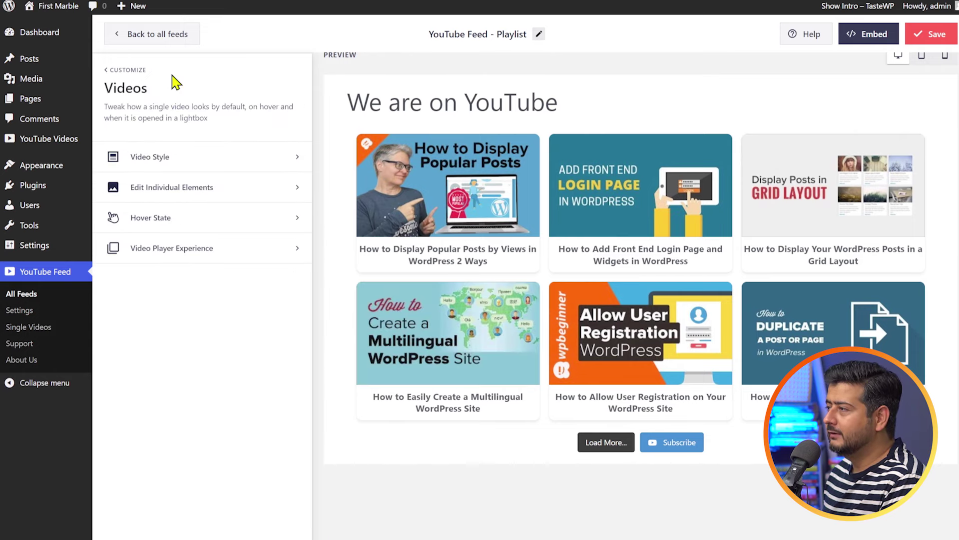
{"action": "left_click", "coordinate": [195, 188]}
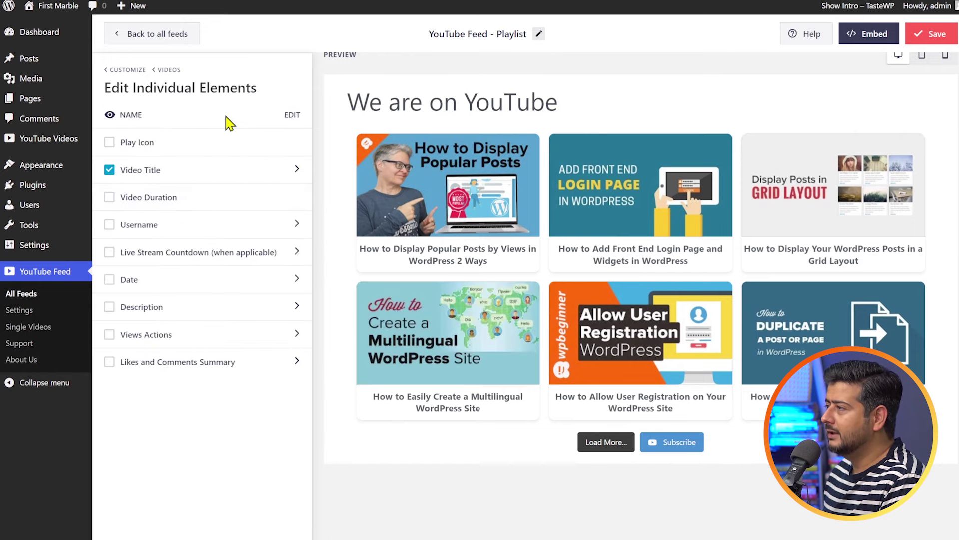
{"action": "left_click", "coordinate": [172, 70]}
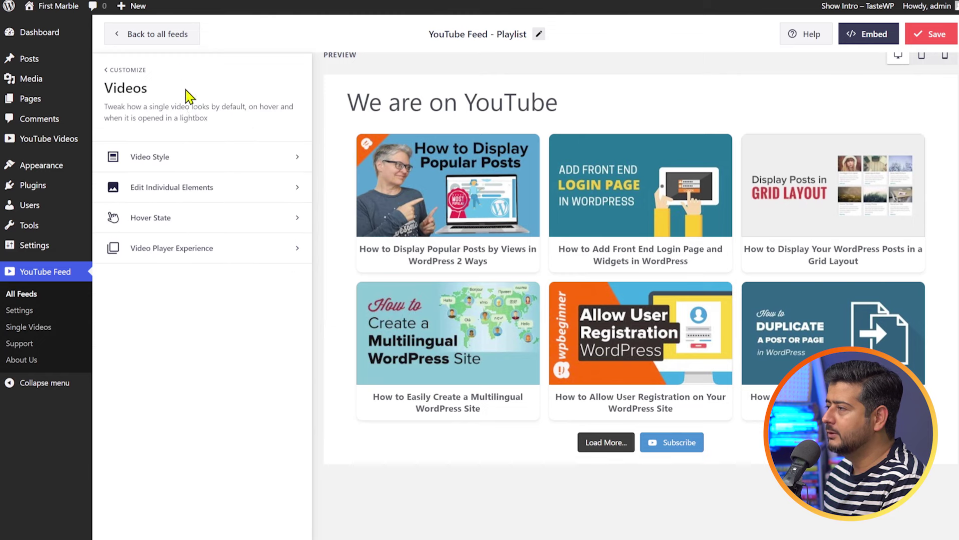
Configure the videos' hover state to show the video title and hide the description.
{"action": "left_click", "coordinate": [199, 214]}
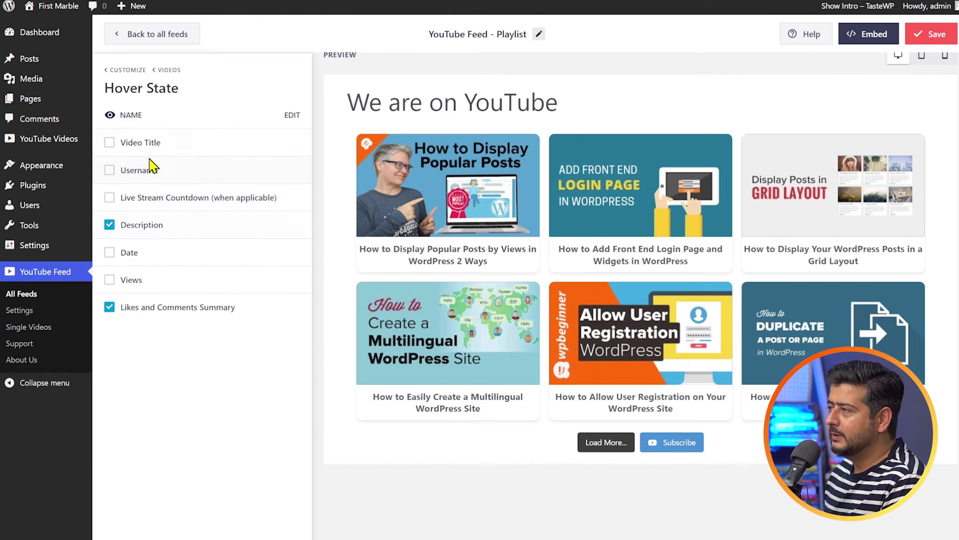
{"action": "left_click", "coordinate": [109, 143]}
{"action": "left_click", "coordinate": [109, 225]}
{"action": "mouse_move", "coordinate": [455, 231]}
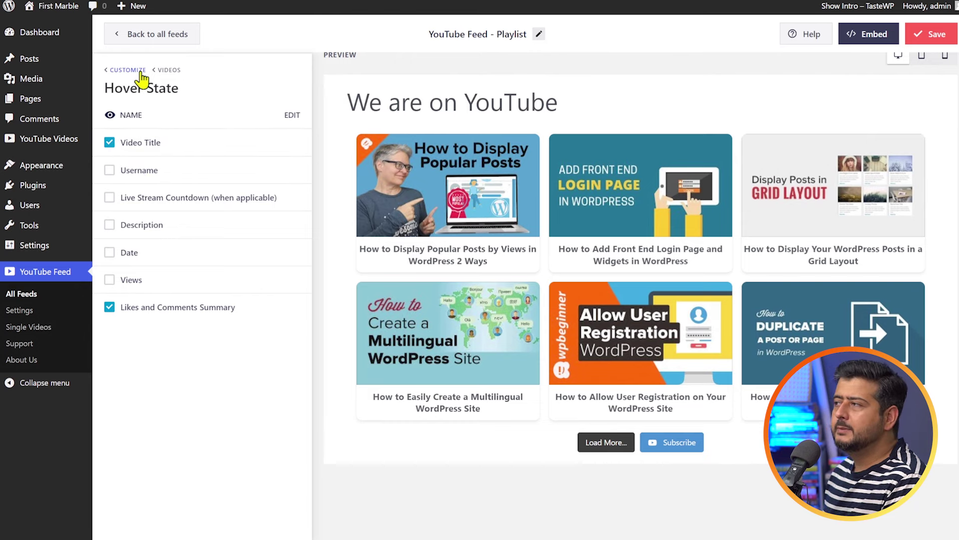
{"action": "left_click", "coordinate": [167, 70]}
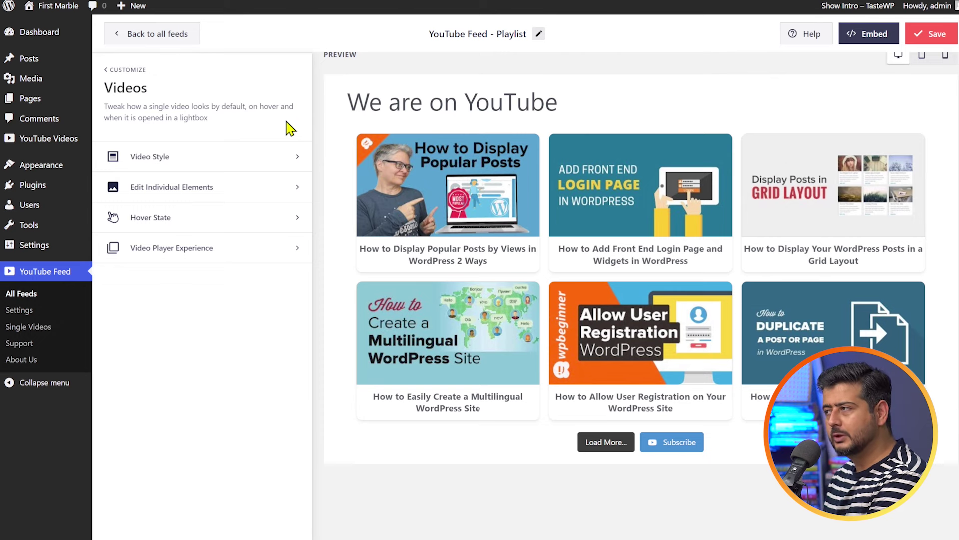
Look over the video player experience settings and return to the main customization options.
{"action": "left_click", "coordinate": [213, 258]}
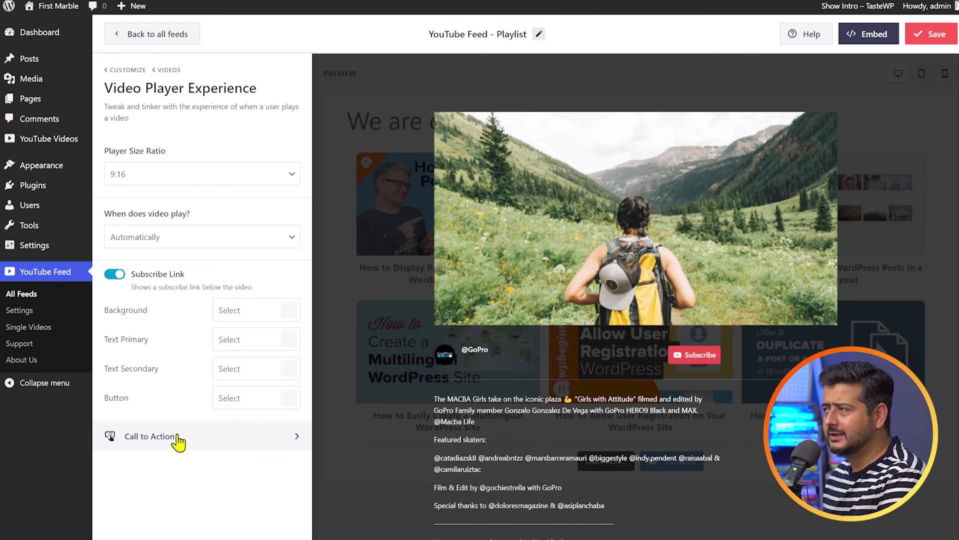
{"action": "left_click", "coordinate": [134, 71]}
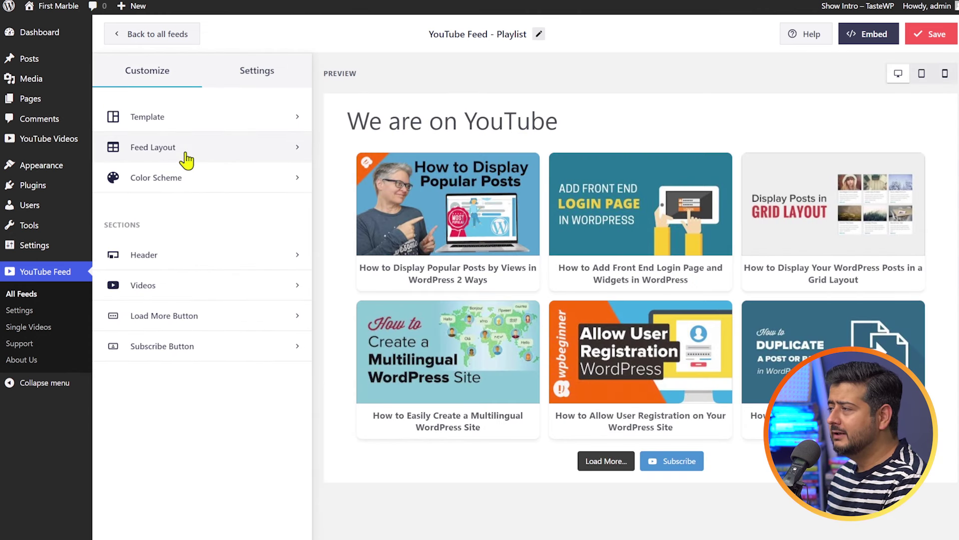
{"action": "left_click", "coordinate": [184, 155]}
{"action": "left_click", "coordinate": [127, 71]}
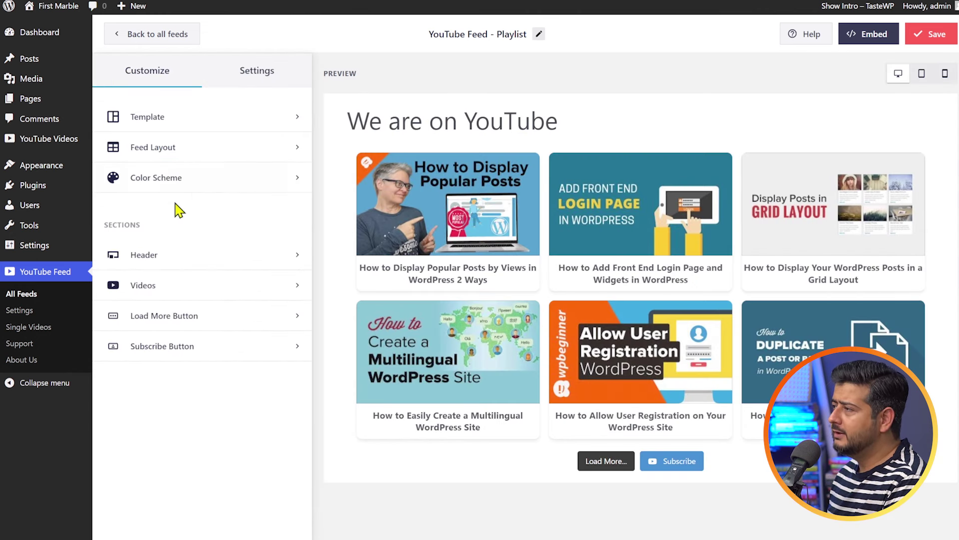
Try the Dark color scheme for the feed and set the scheme back to Inherit from Theme.
{"action": "left_click", "coordinate": [180, 185]}
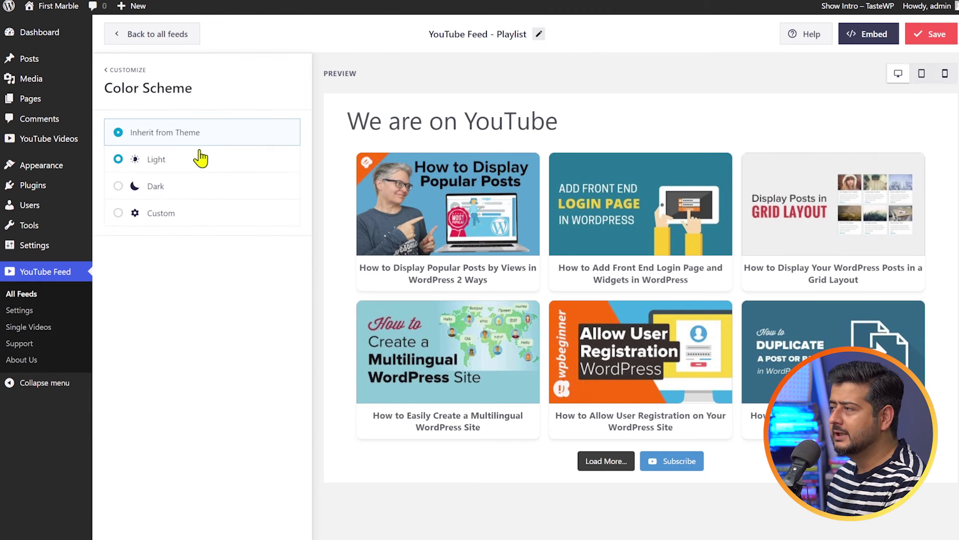
{"action": "left_click", "coordinate": [156, 191]}
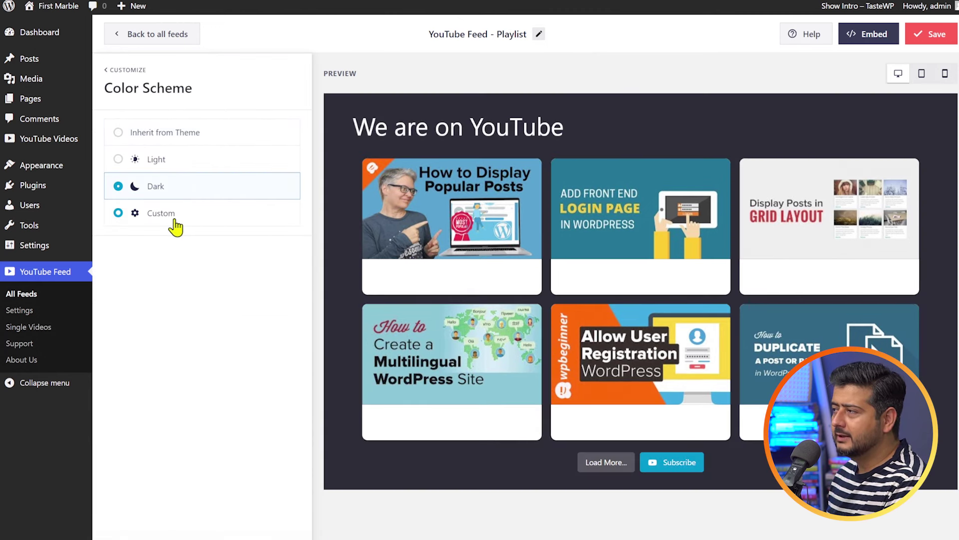
{"action": "left_click", "coordinate": [164, 132]}
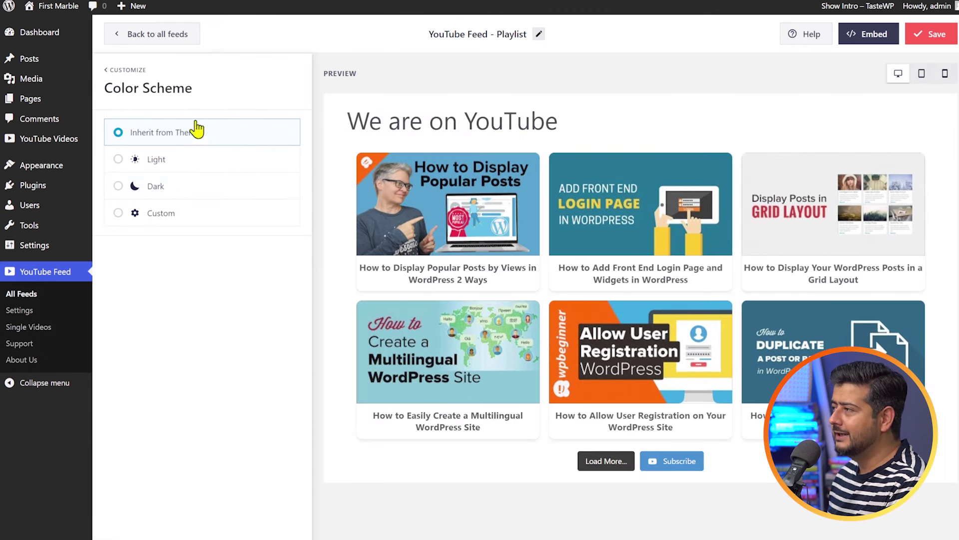
{"action": "left_click", "coordinate": [128, 71]}
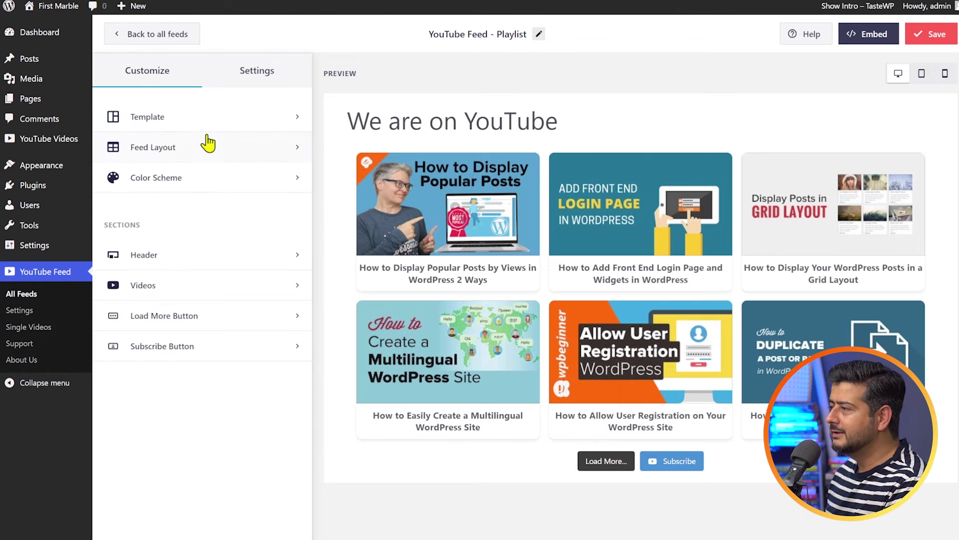
Disable the feed header, comparing the preview with and without it.
{"action": "left_click", "coordinate": [175, 256]}
{"action": "left_click", "coordinate": [120, 119]}
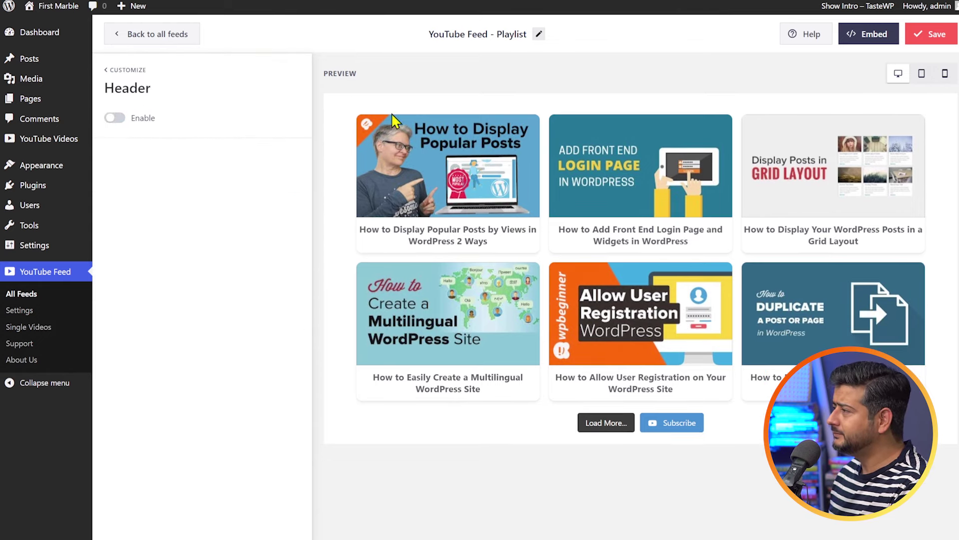
{"action": "left_click", "coordinate": [119, 119]}
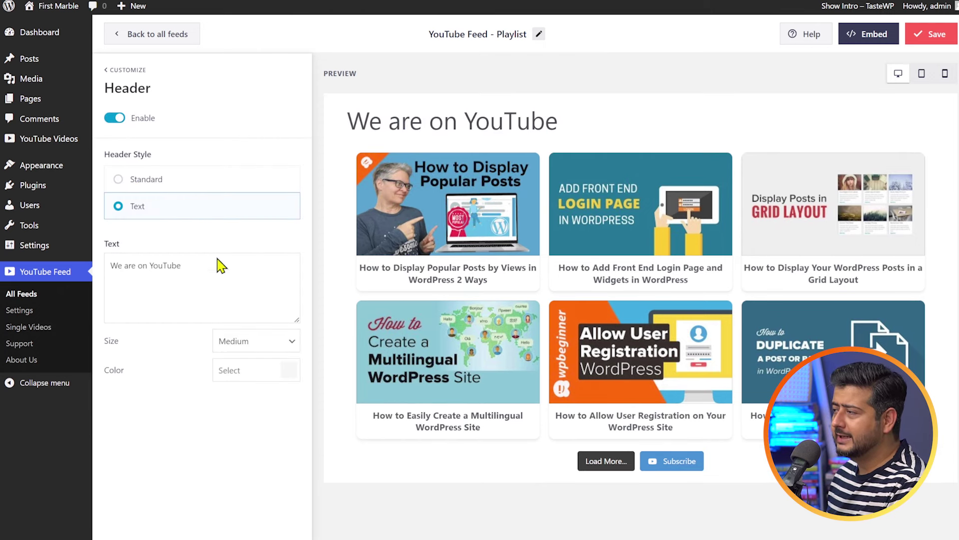
{"action": "left_click", "coordinate": [120, 119]}
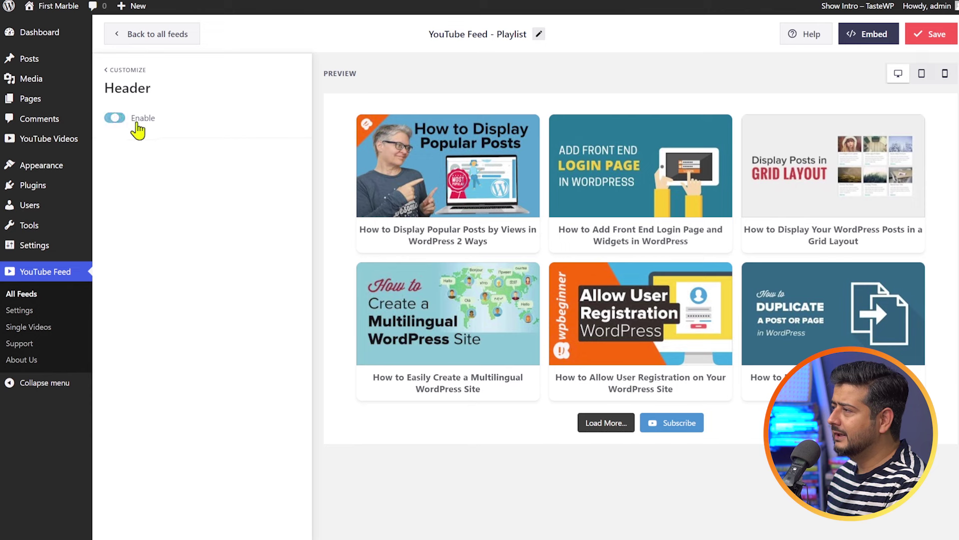
{"action": "left_click", "coordinate": [107, 72]}
{"action": "left_click", "coordinate": [201, 292]}
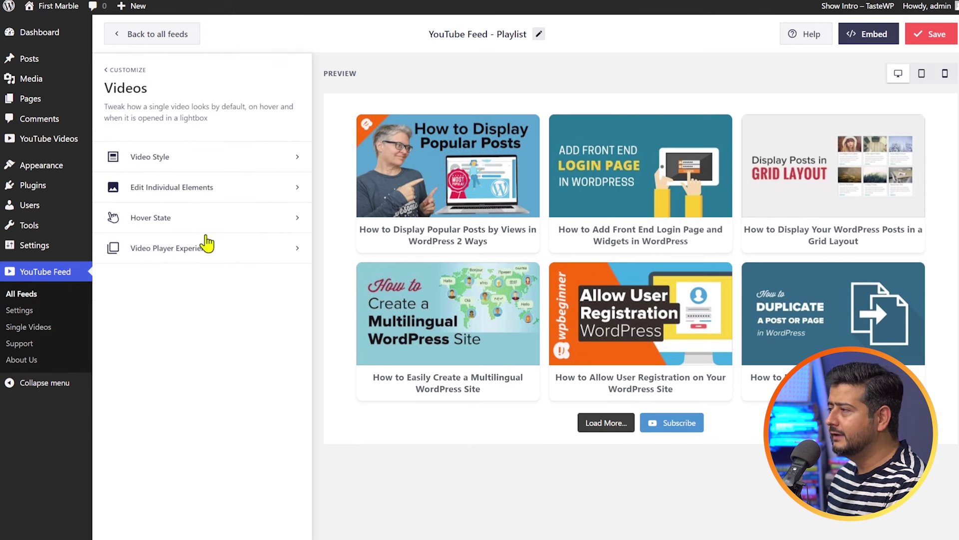
{"action": "left_click", "coordinate": [108, 71]}
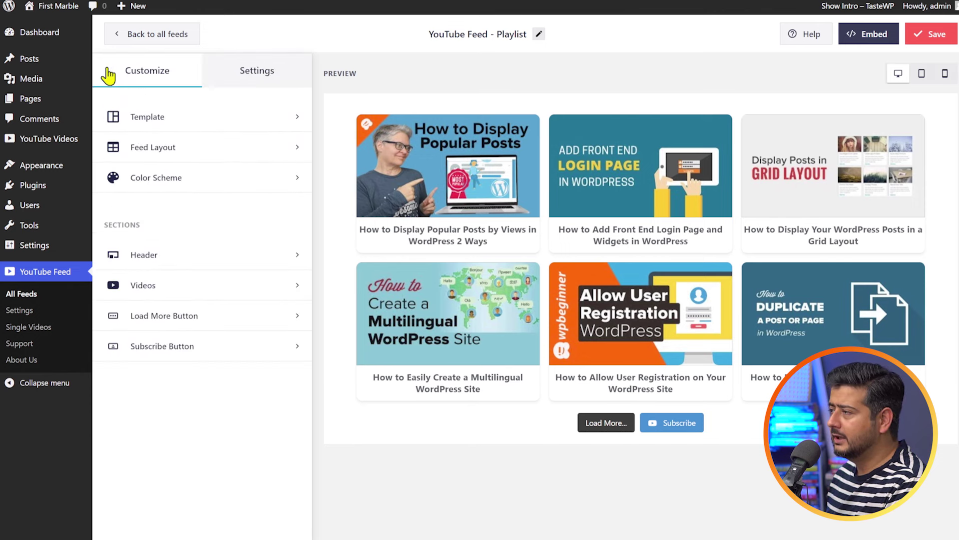
Open the Load More button settings, try disabling the button and enable it again.
{"action": "left_click", "coordinate": [175, 315]}
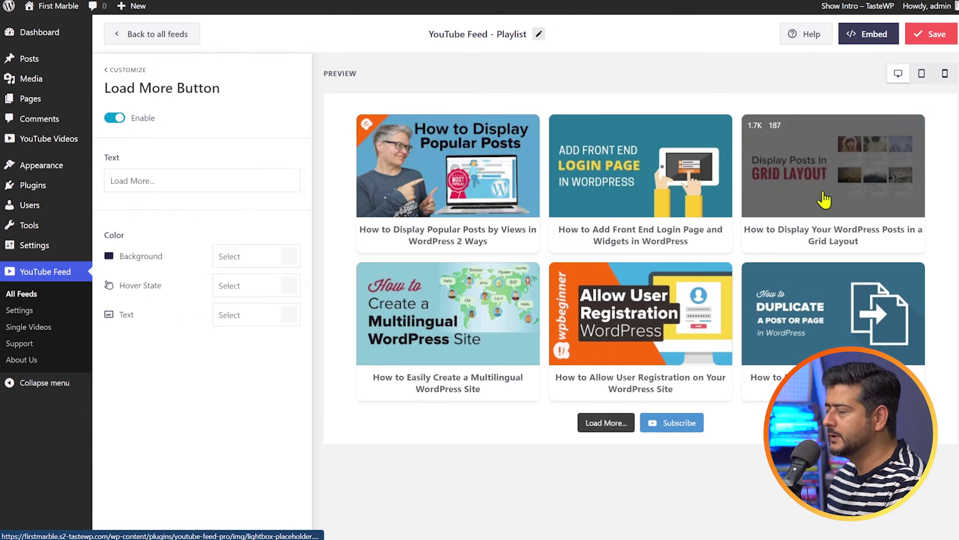
{"action": "left_click", "coordinate": [114, 118]}
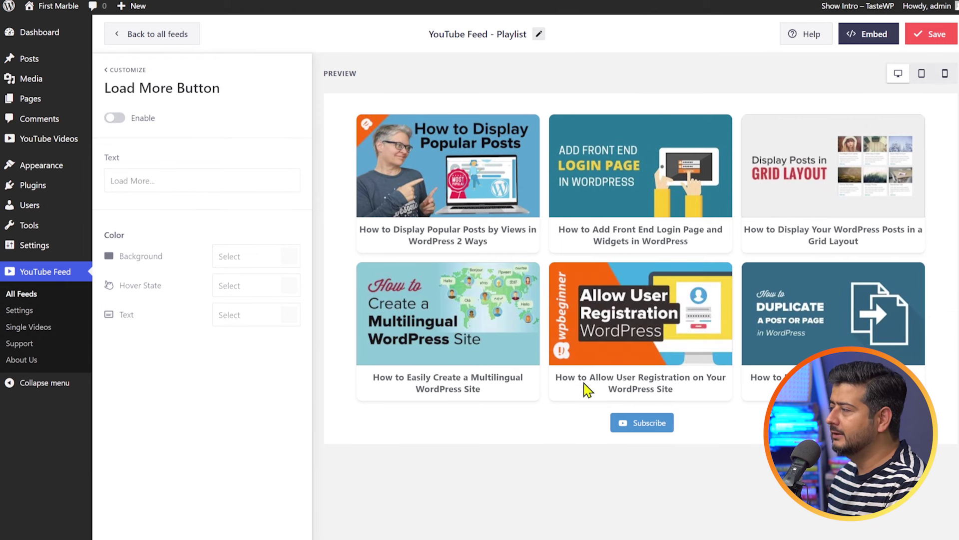
{"action": "left_click", "coordinate": [116, 118]}
Change the Load More button's text to "See More Videos".
{"action": "left_click", "coordinate": [159, 177]}
{"action": "key", "text": "ctrl+a"}
{"action": "type", "text": "W"}
{"action": "key", "text": "BackSpace"}
{"action": "type", "text": "See "}
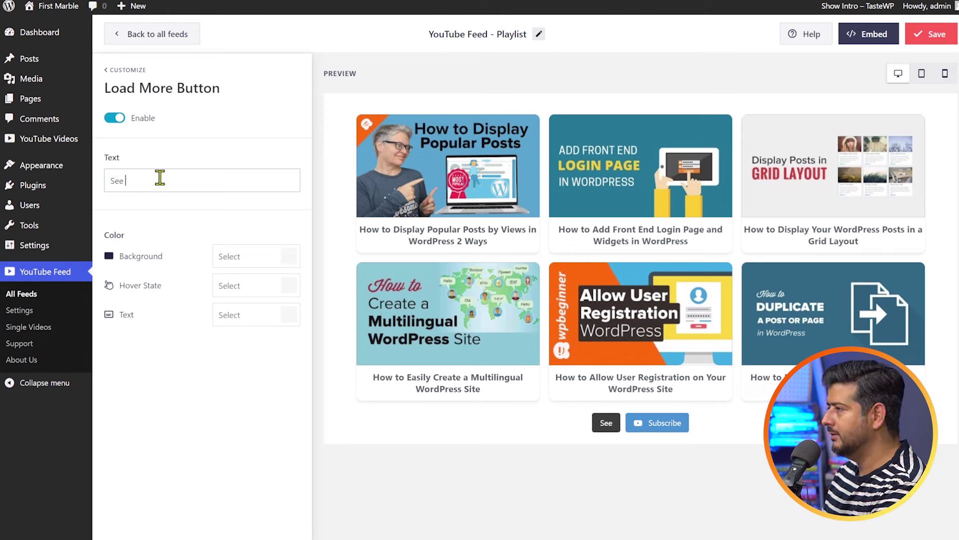
{"action": "type", "text": "More Videos"}
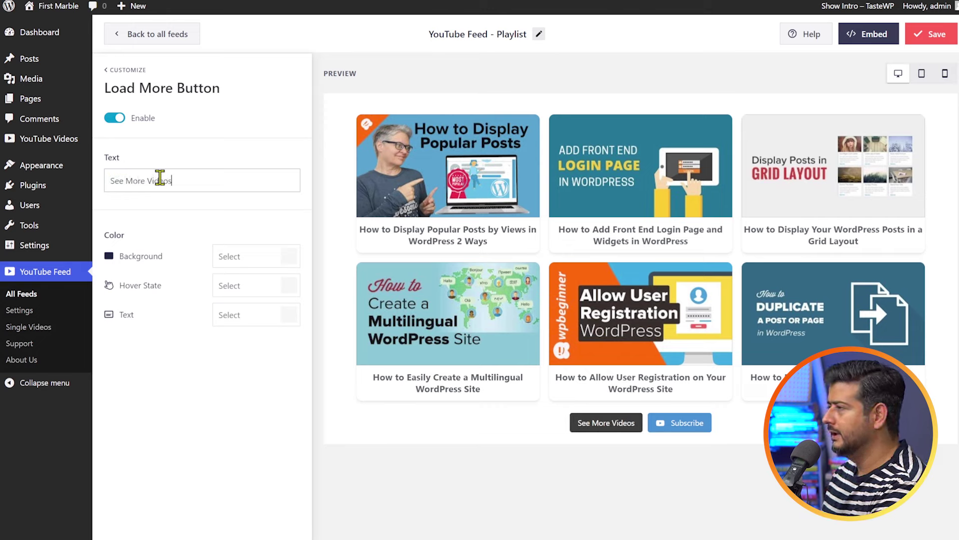
Set the Load More button's background color to red #F11919.
{"action": "left_click", "coordinate": [289, 257]}
{"action": "left_click", "coordinate": [254, 281]}
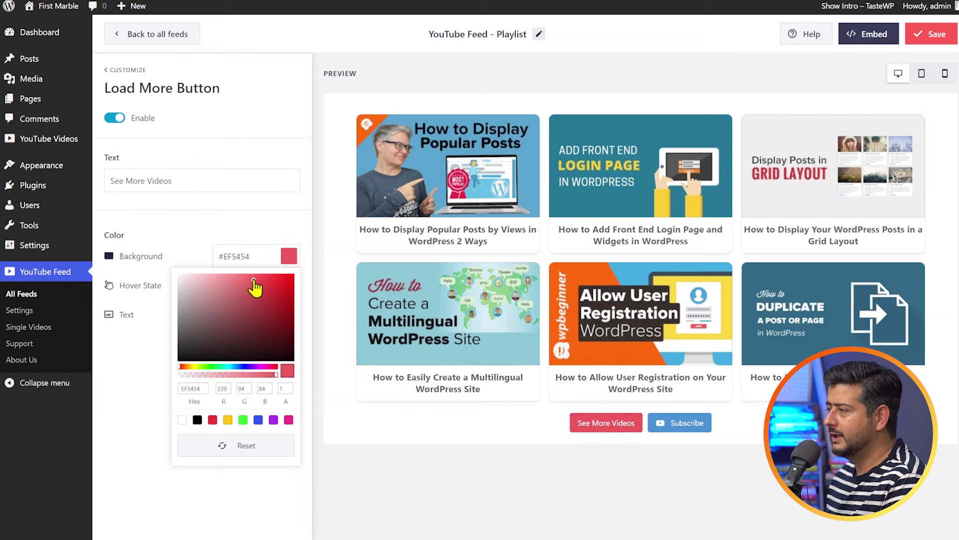
{"action": "left_click", "coordinate": [281, 274]}
{"action": "left_click", "coordinate": [275, 283]}
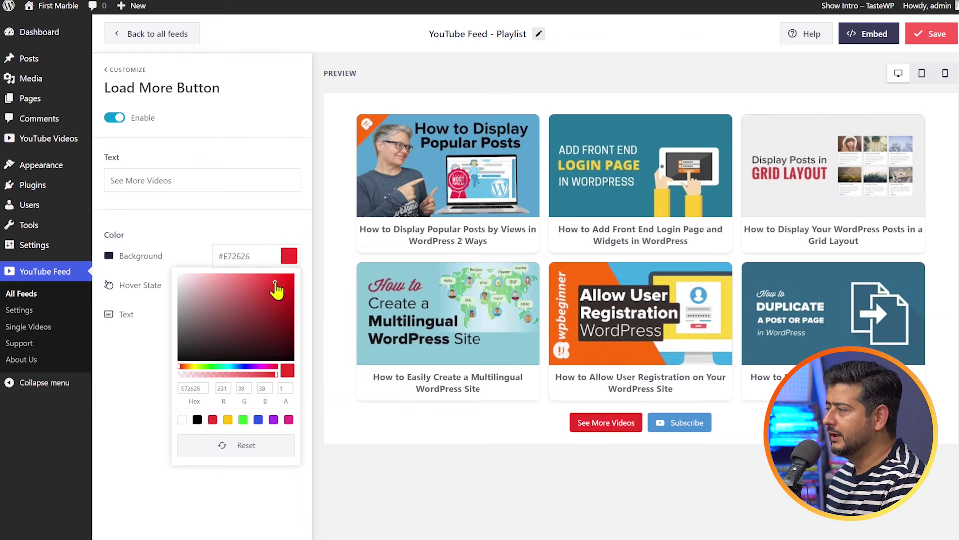
{"action": "left_click", "coordinate": [284, 281]}
{"action": "left_click", "coordinate": [213, 225]}
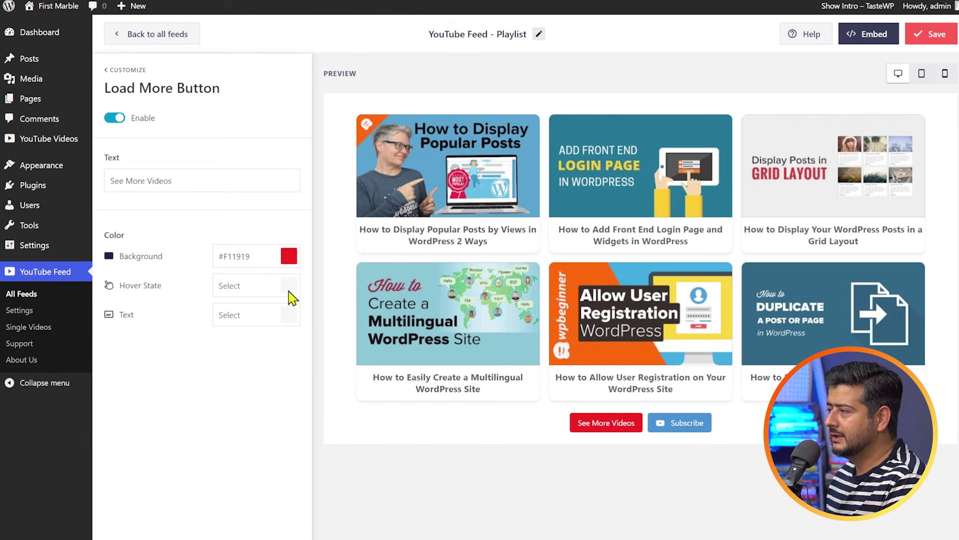
Open the Subscribe Button settings and set the button's background color to red #FB0404.
{"action": "left_click", "coordinate": [111, 75]}
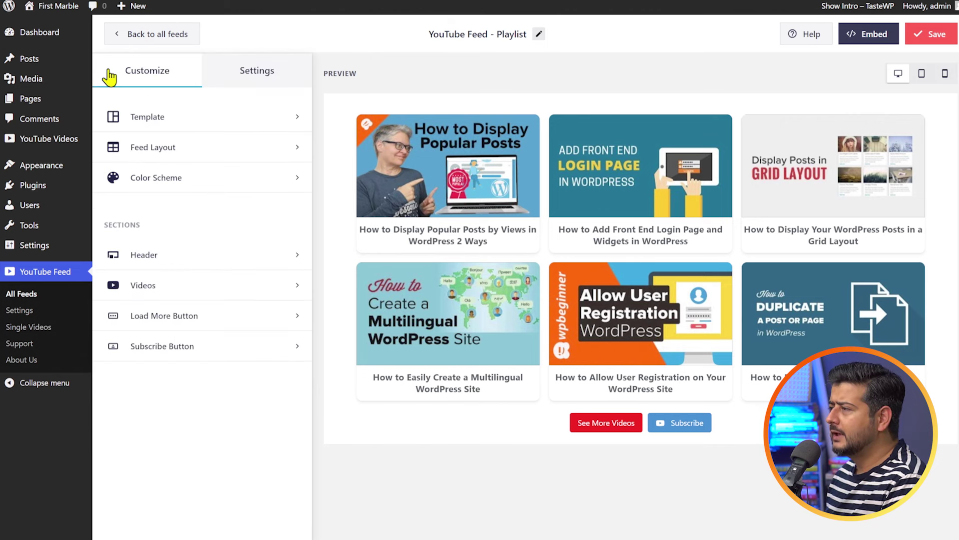
{"action": "left_click", "coordinate": [199, 347]}
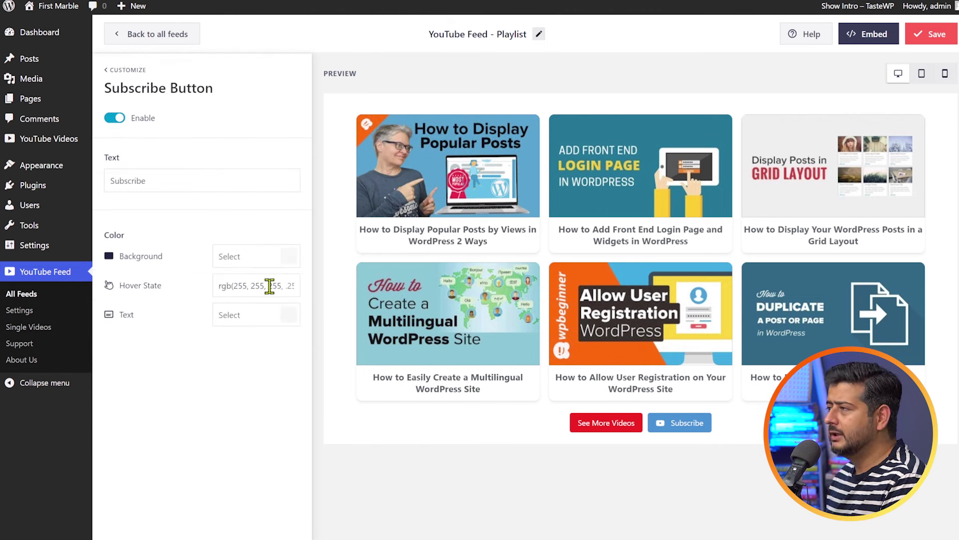
{"action": "left_click", "coordinate": [286, 259]}
{"action": "left_click_drag", "start_coordinate": [273, 297], "coordinate": [294, 283]}
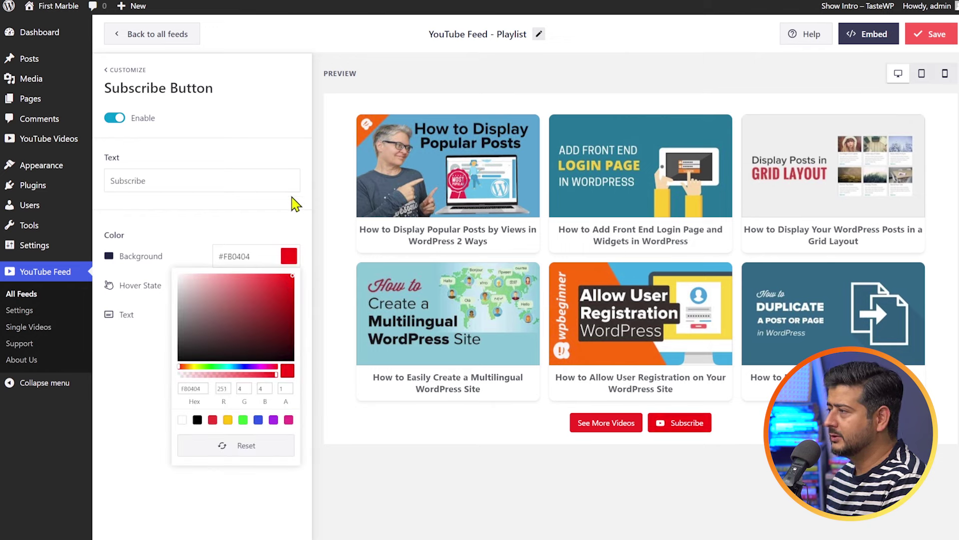
{"action": "left_click", "coordinate": [280, 220]}
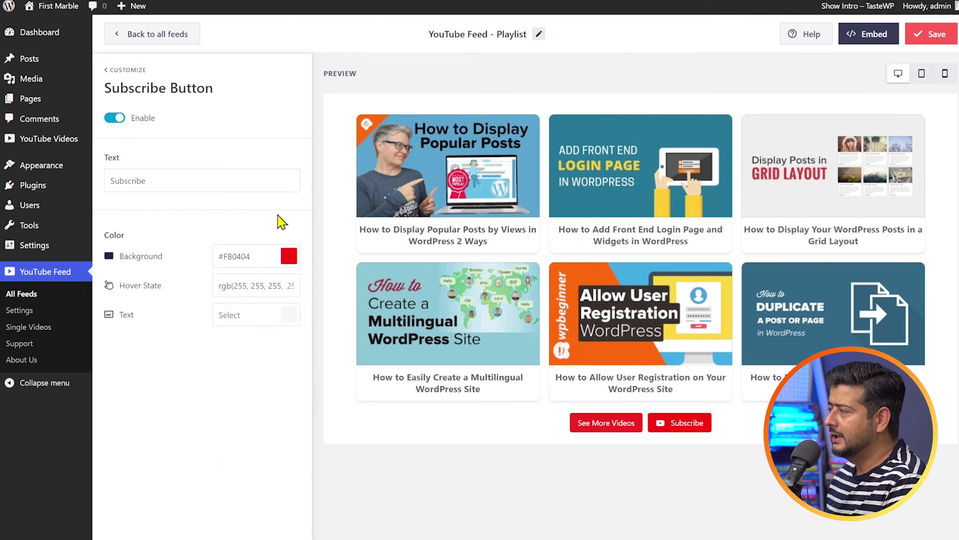
Save the customized playlist feed and return to the list of all feeds.
{"action": "left_click", "coordinate": [113, 70]}
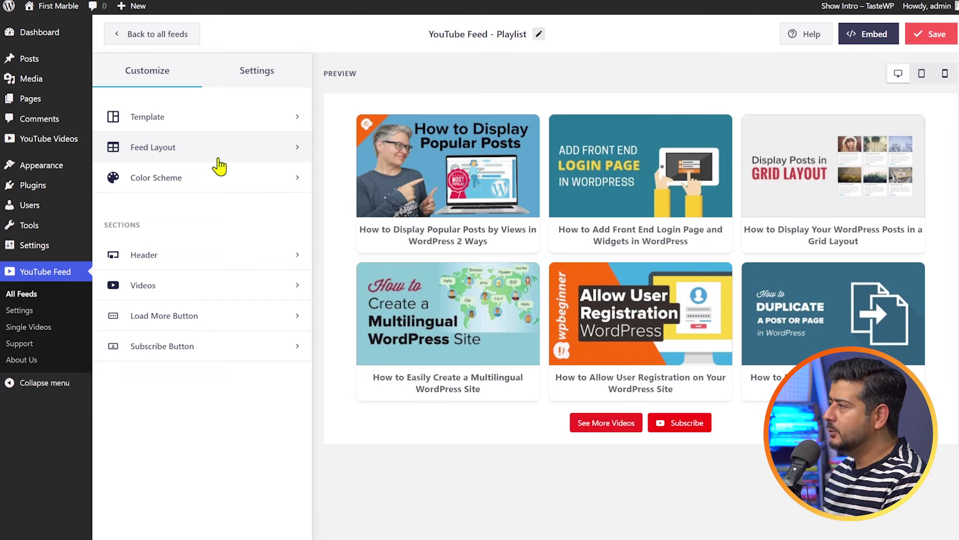
{"action": "left_click", "coordinate": [932, 39]}
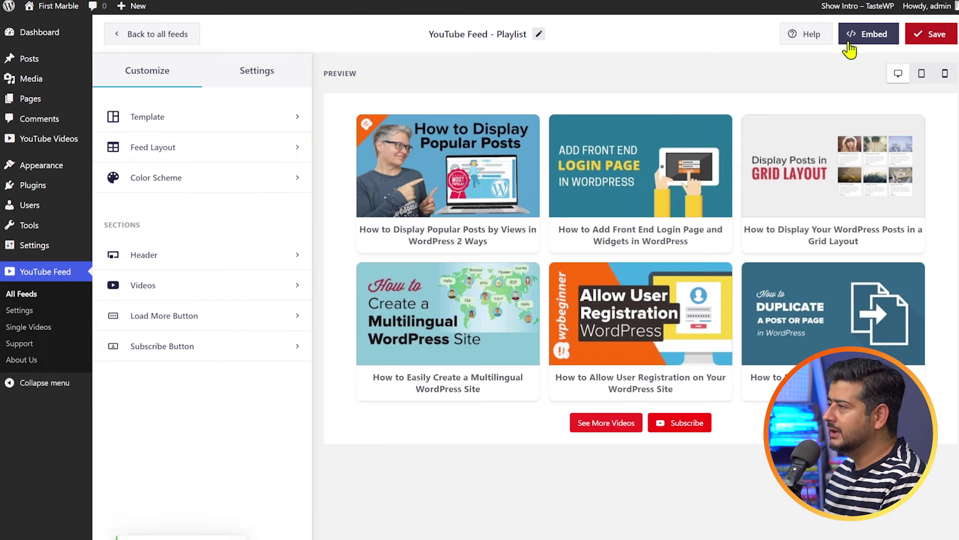
{"action": "left_click", "coordinate": [147, 45]}
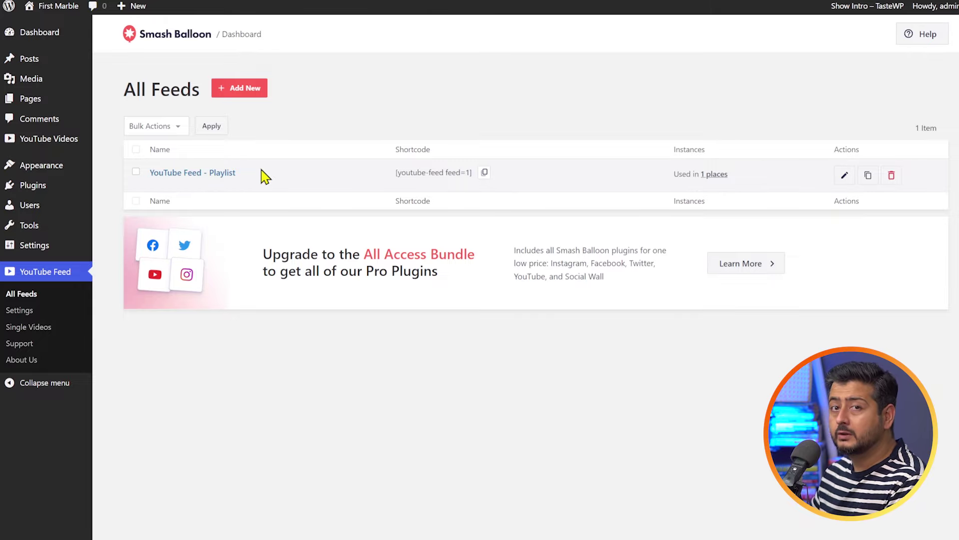
Reopen the playlist feed, review its embed options and return to the list of all feeds.
{"action": "left_click", "coordinate": [192, 174]}
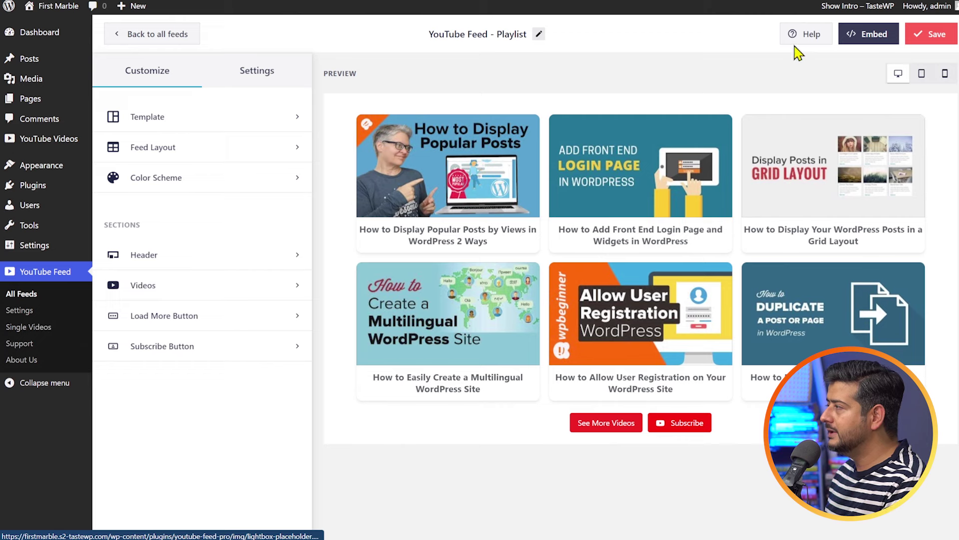
{"action": "left_click", "coordinate": [871, 36]}
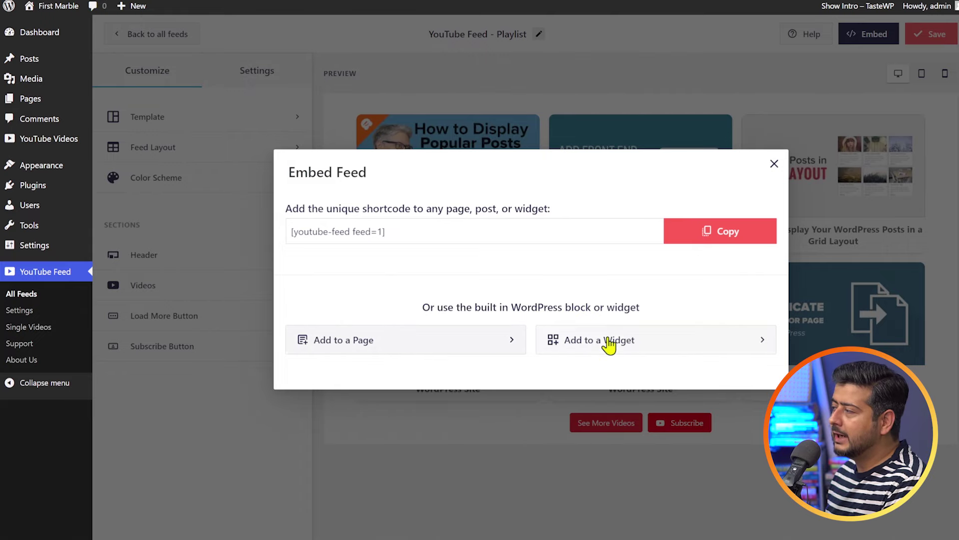
{"action": "left_click", "coordinate": [775, 165]}
{"action": "left_click", "coordinate": [188, 39]}
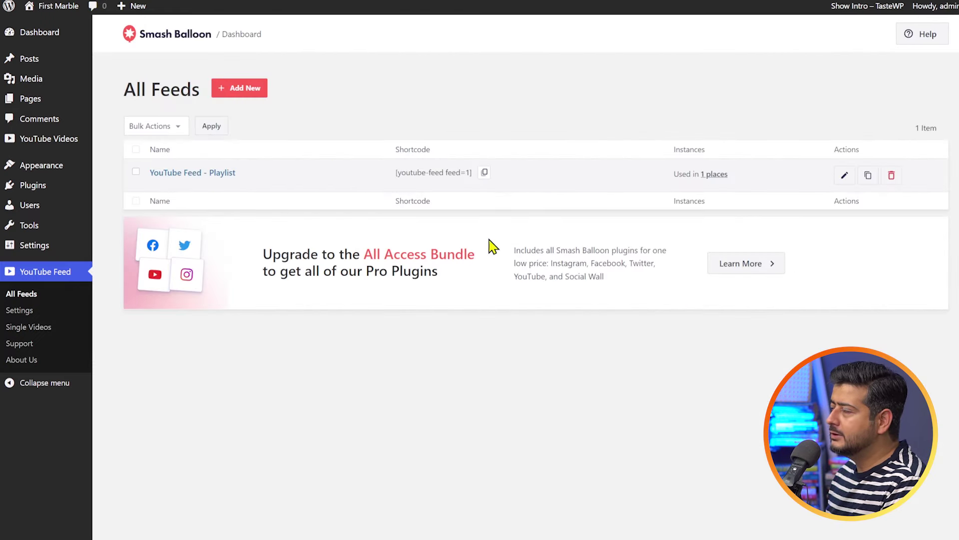
Copy the playlist feed's shortcode and create a new post titled "YouTube Feed".
{"action": "left_click", "coordinate": [484, 174]}
{"action": "mouse_move", "coordinate": [47, 66]}
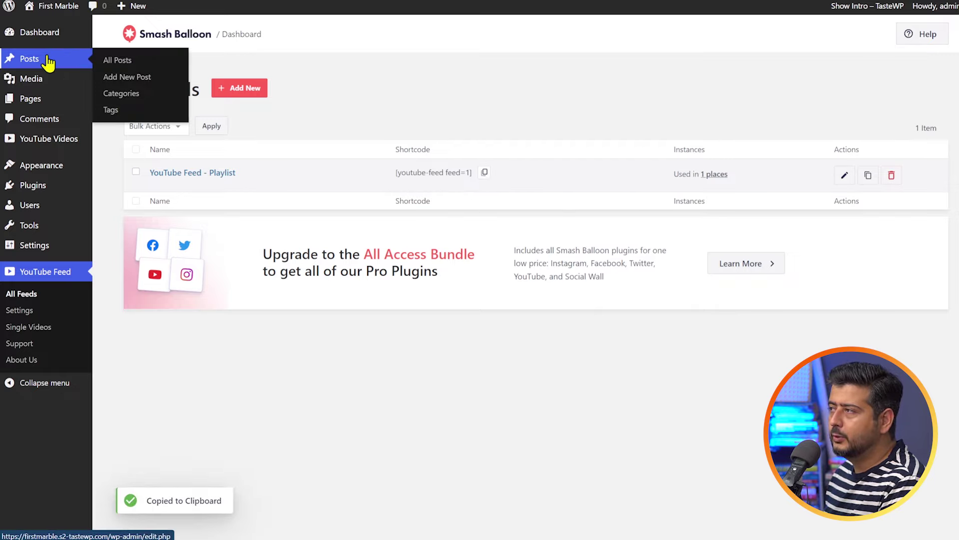
{"action": "left_click", "coordinate": [140, 80]}
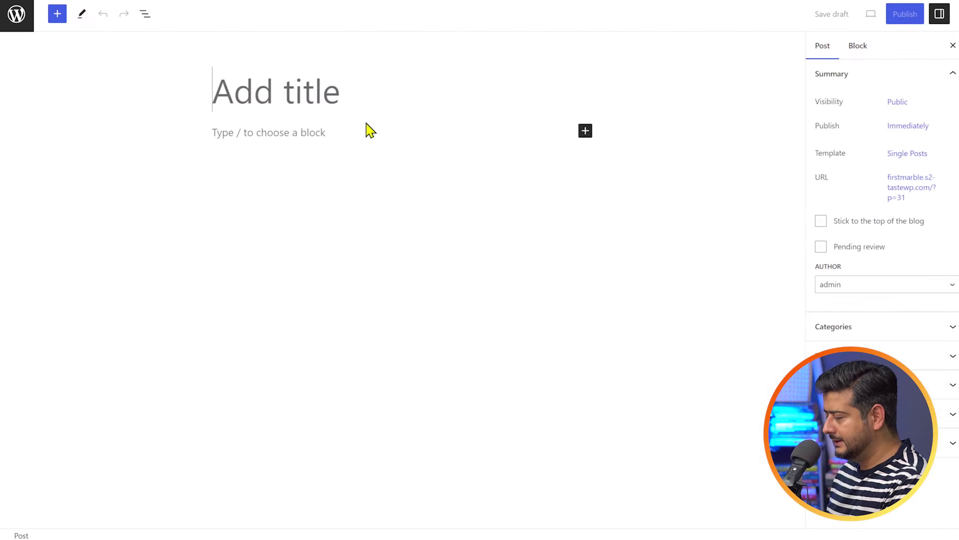
{"action": "type", "text": "YouTu"}
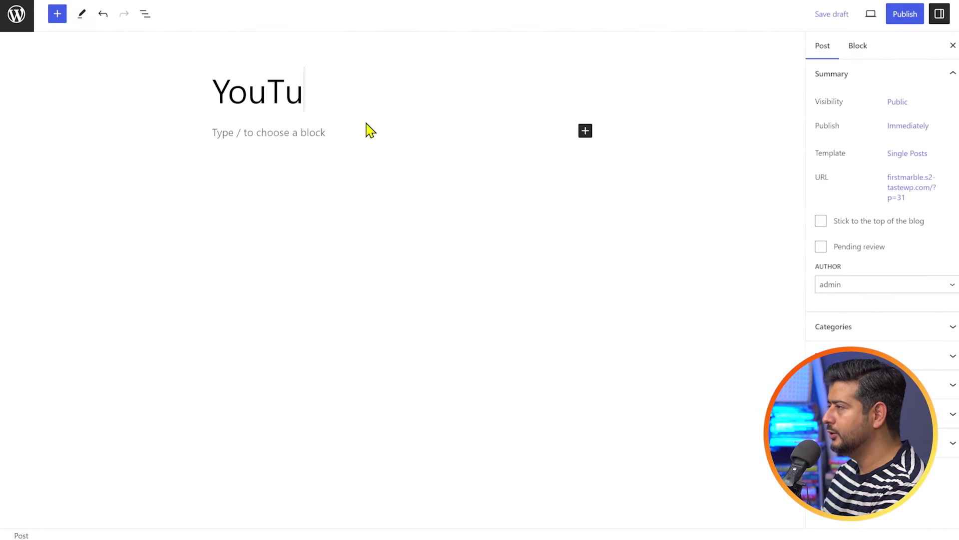
{"action": "type", "text": "be Feed"}
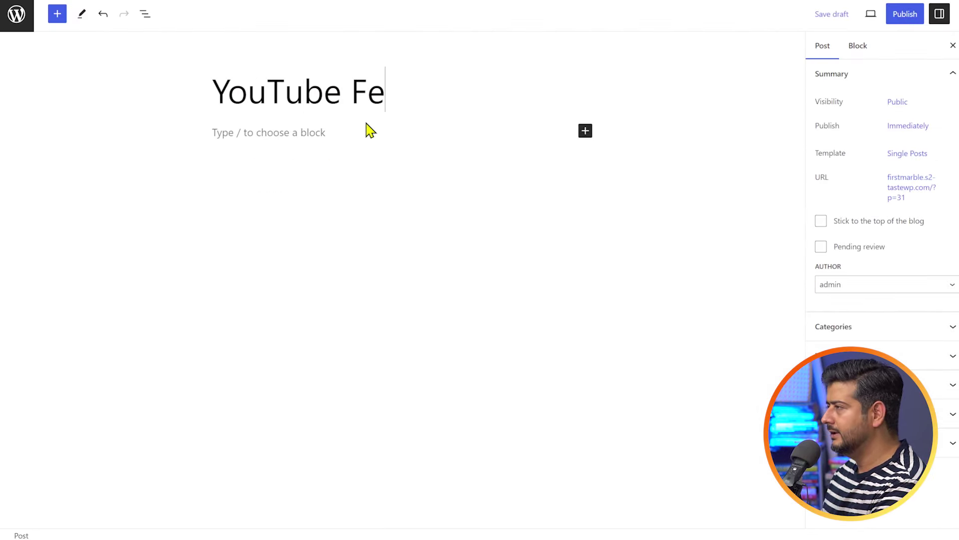
Try embedding the playlist in the post body with the Feeds for YouTube block, and delete the block.
{"action": "left_click", "coordinate": [334, 135]}
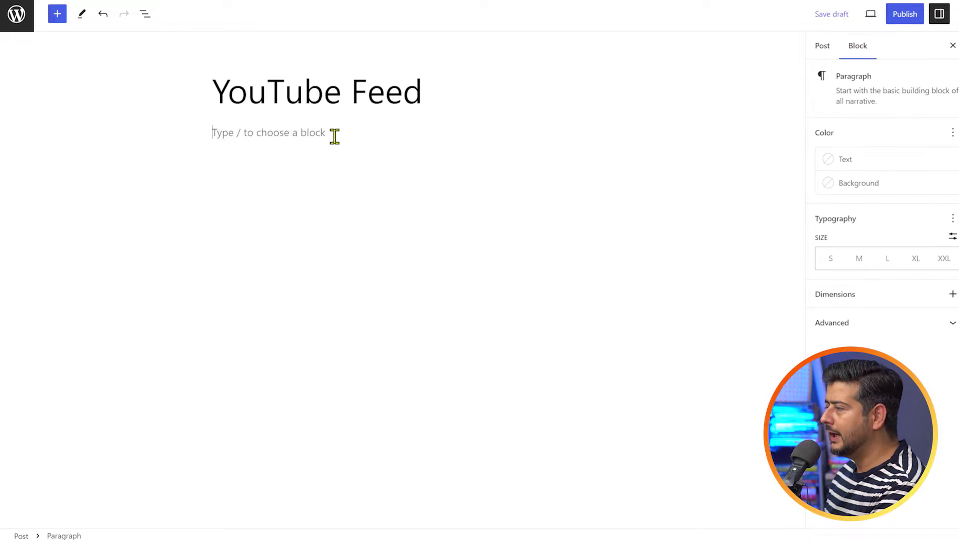
{"action": "type", "text": "/"}
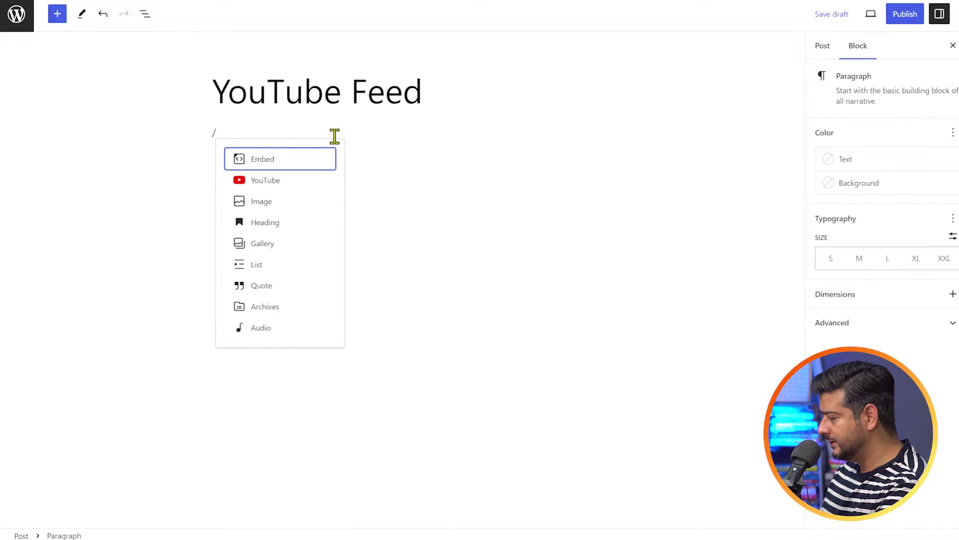
{"action": "type", "text": "y"}
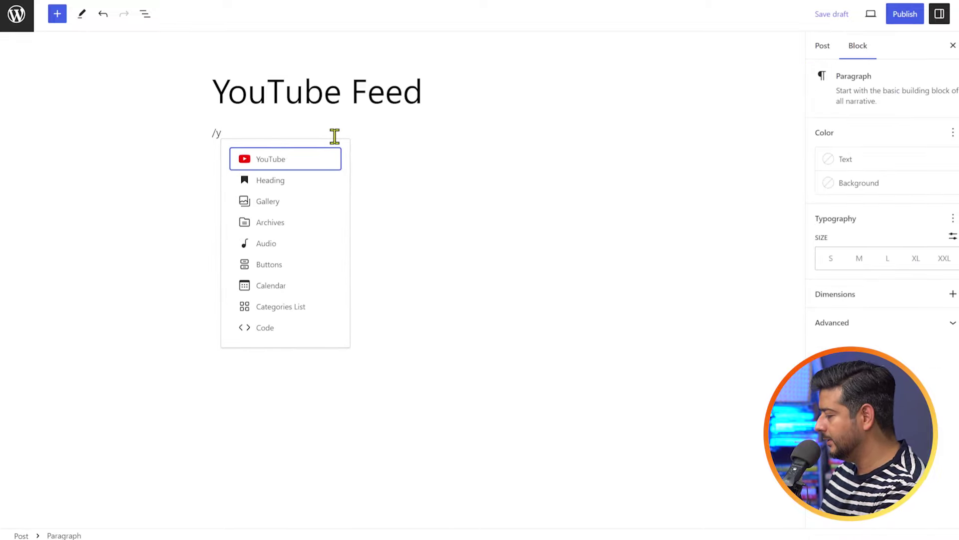
{"action": "type", "text": "out"}
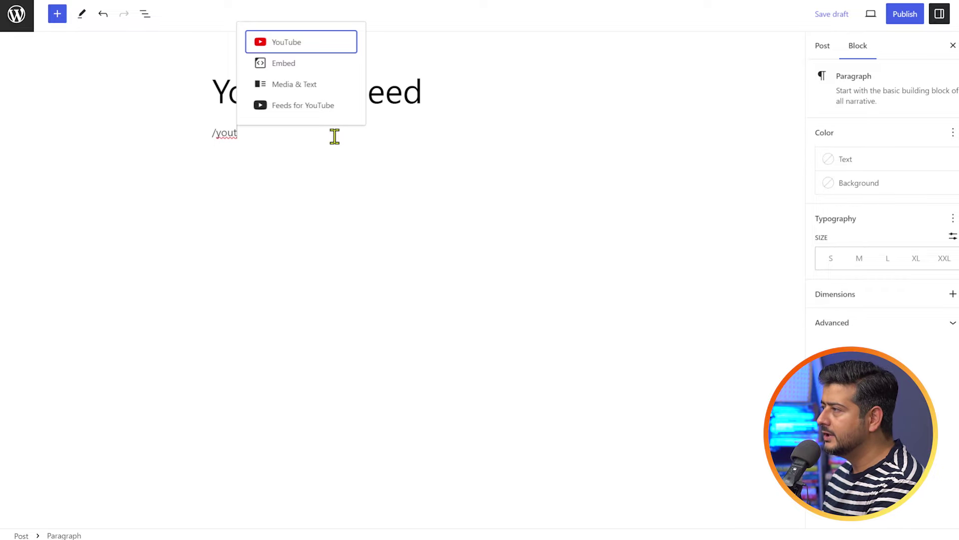
{"action": "left_click", "coordinate": [323, 104]}
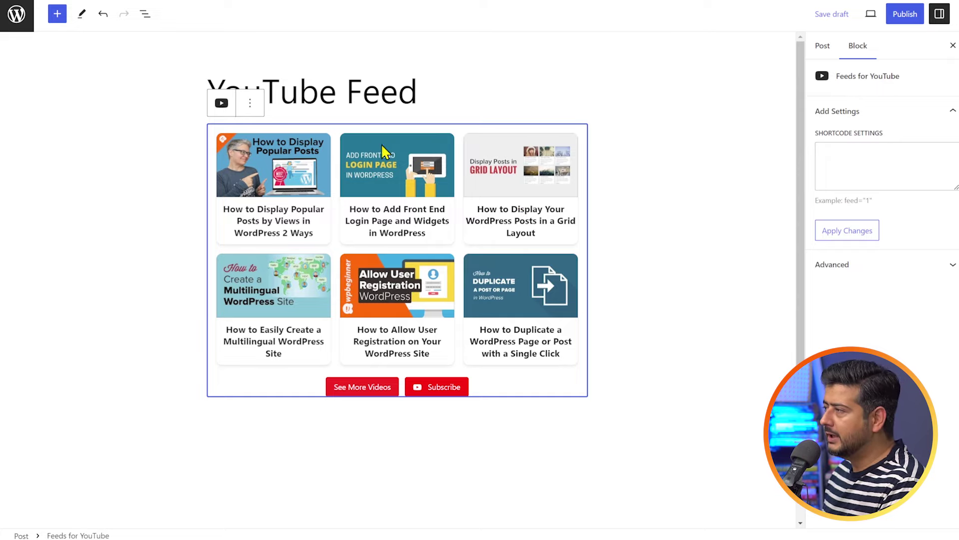
{"action": "left_click", "coordinate": [250, 103]}
{"action": "left_click", "coordinate": [285, 330]}
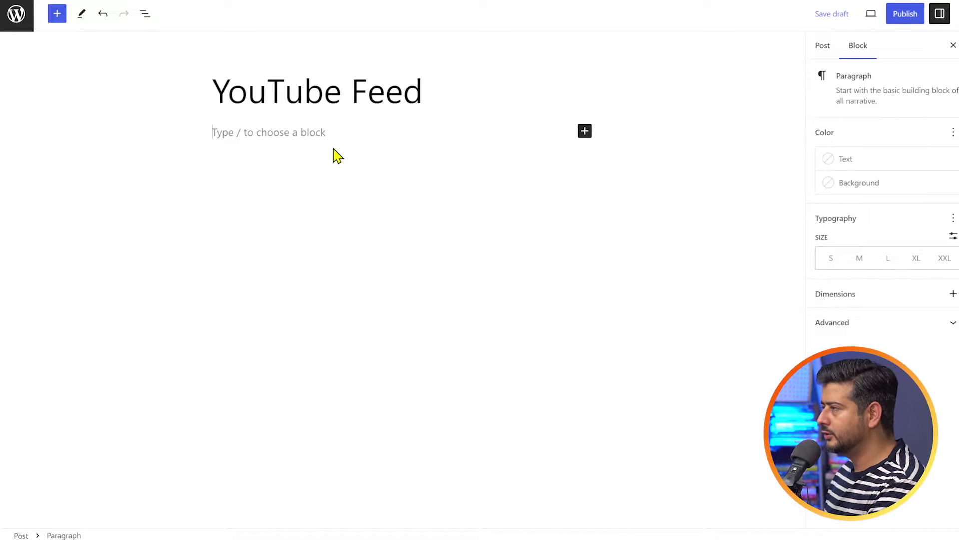
Insert a Shortcode block containing [youtube-feed feed=1] in the post body and publish the post.
{"action": "type", "text": "/shor"}
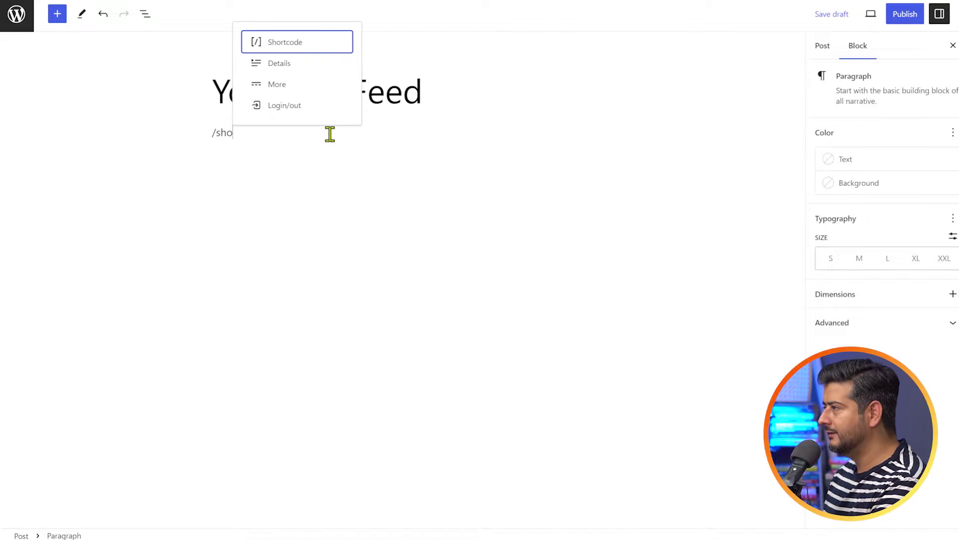
{"action": "left_click", "coordinate": [310, 115]}
{"action": "key", "text": "ctrl+v"}
{"action": "left_click", "coordinate": [326, 250]}
{"action": "left_click", "coordinate": [906, 16]}
{"action": "left_click", "coordinate": [867, 25]}
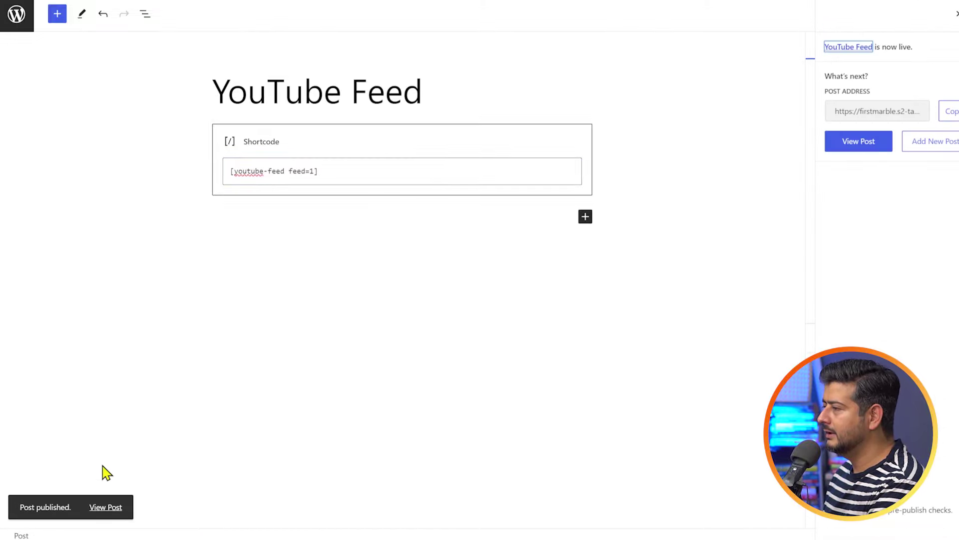
View the published post and load more videos in the feed twice to check how it behaves.
{"action": "left_click", "coordinate": [96, 515]}
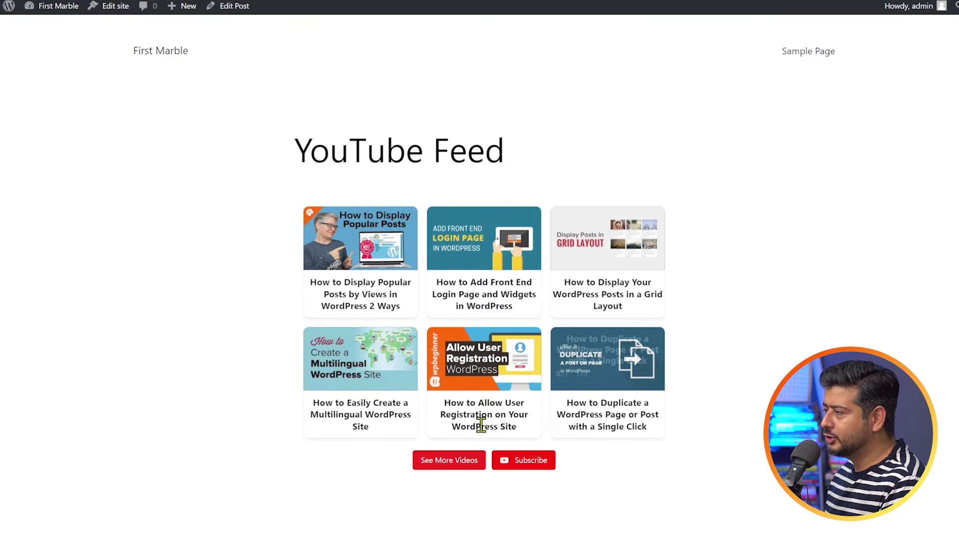
{"action": "left_click", "coordinate": [446, 460]}
{"action": "scroll", "coordinate": [728, 338], "scroll_direction": "down", "scroll_amount": 7}
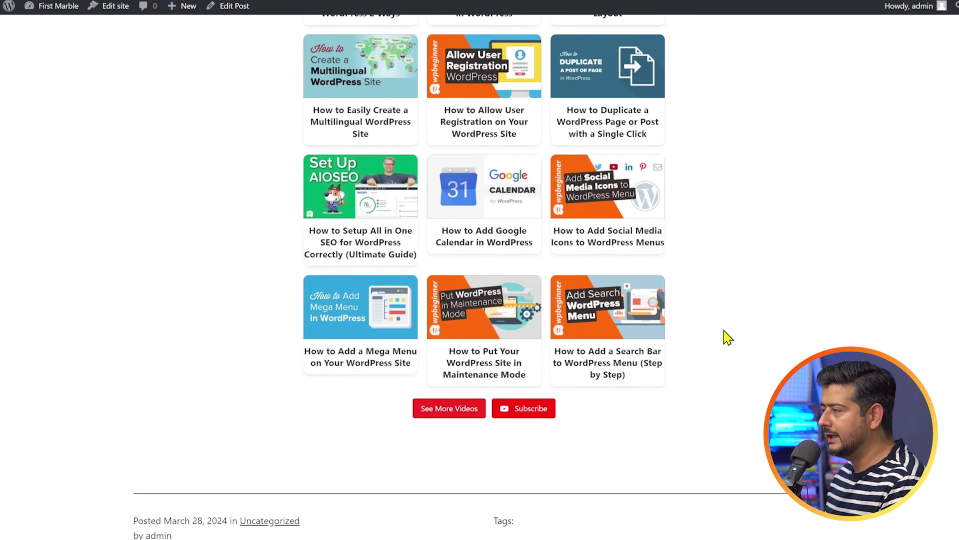
{"action": "left_click", "coordinate": [440, 350]}
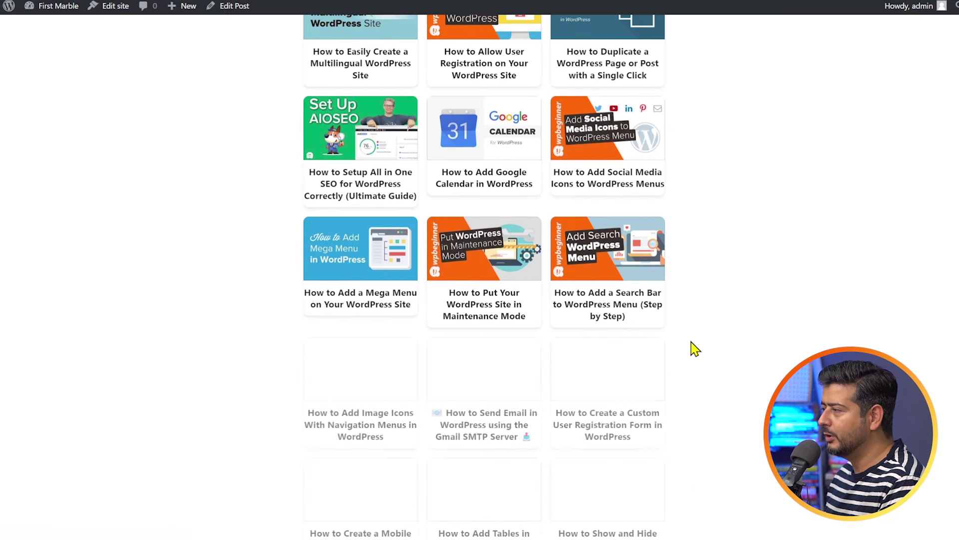
{"action": "scroll", "coordinate": [646, 347], "scroll_direction": "up", "scroll_amount": 7}
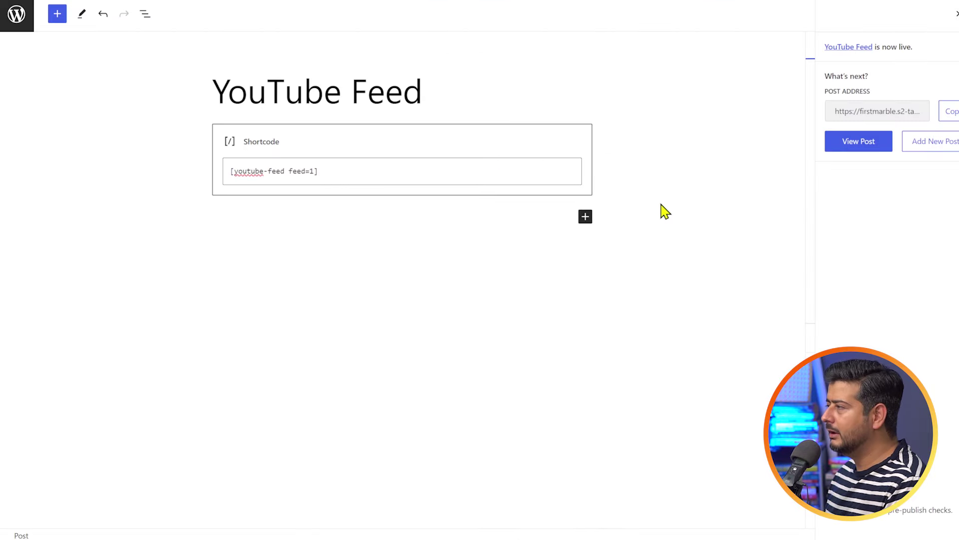
Replace the Shortcode block in the post with a Feeds for YouTube block.
{"action": "left_click", "coordinate": [542, 151]}
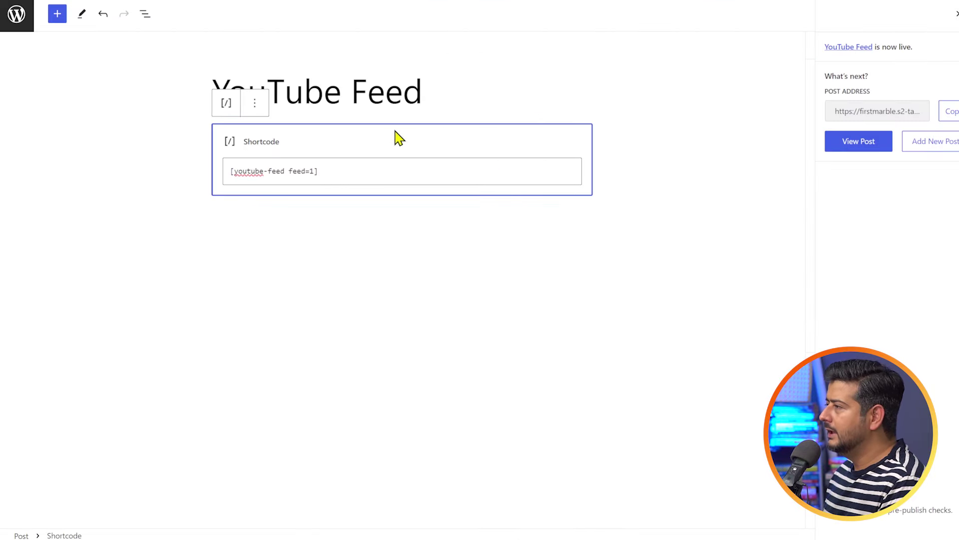
{"action": "left_click", "coordinate": [255, 103]}
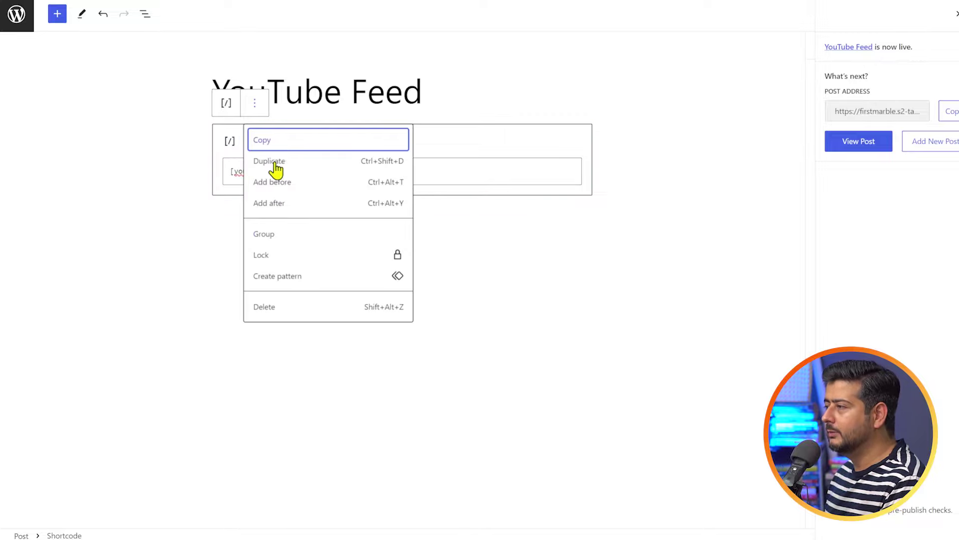
{"action": "left_click", "coordinate": [281, 315]}
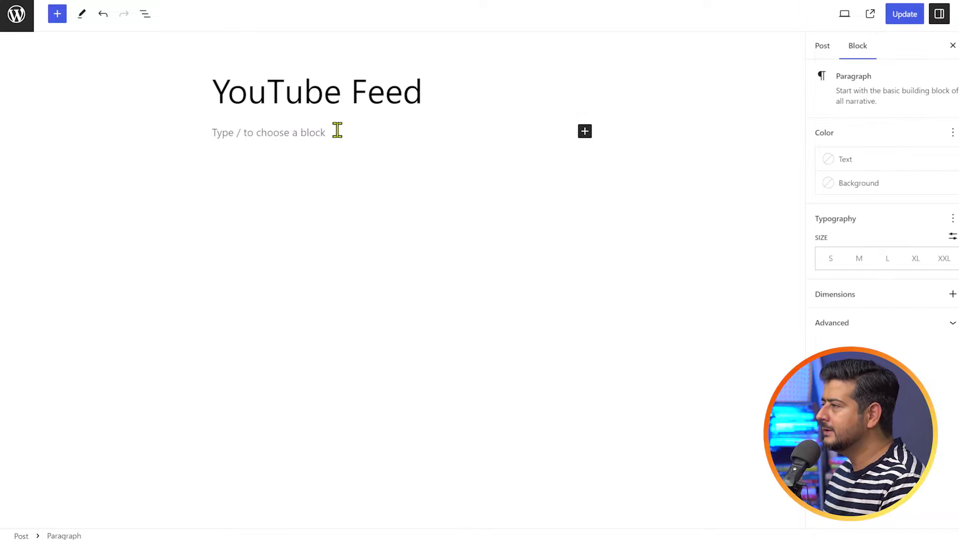
{"action": "type", "text": "/you"}
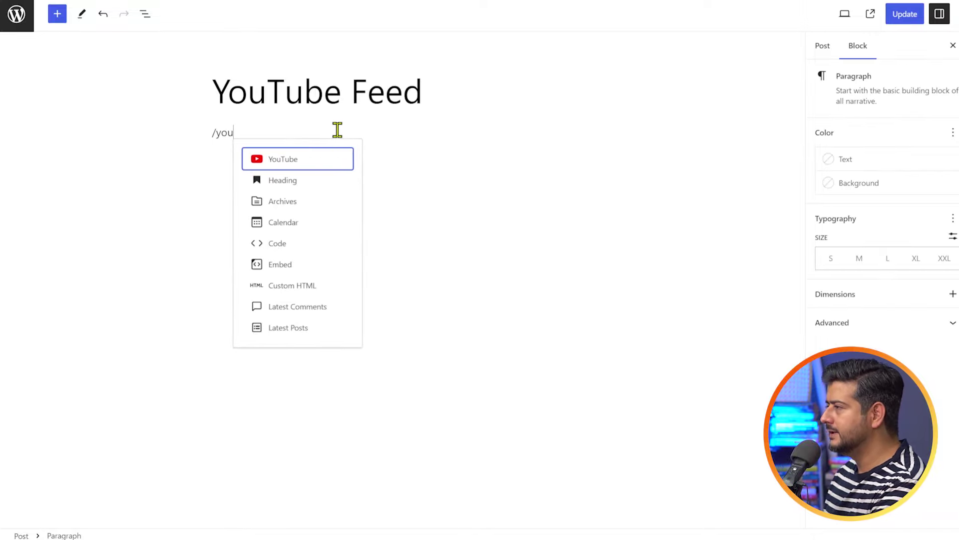
{"action": "type", "text": "tu"}
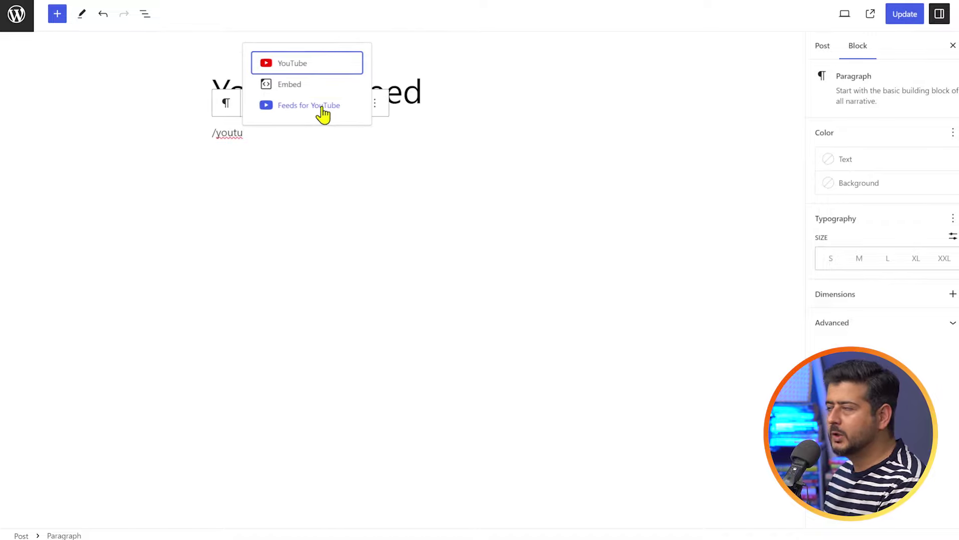
{"action": "left_click", "coordinate": [322, 107]}
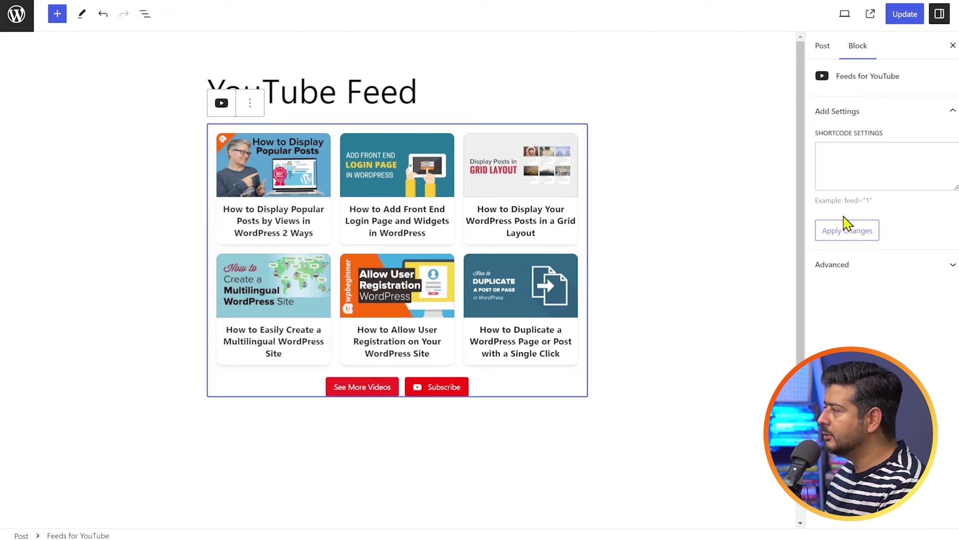
Try entering feed="1" as the shortcode settings of the Feeds for YouTube block.
{"action": "left_click_drag", "start_coordinate": [845, 201], "coordinate": [882, 205]}
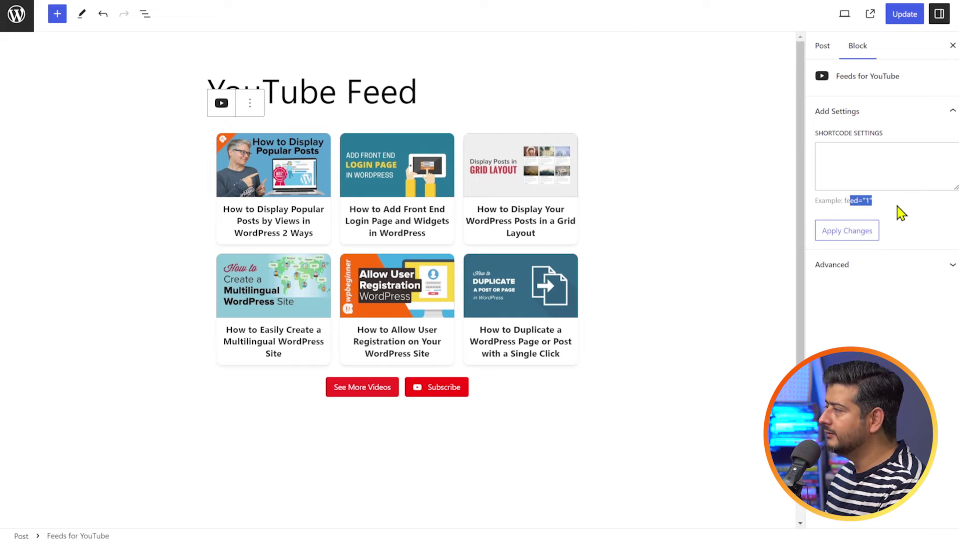
{"action": "left_click", "coordinate": [899, 210]}
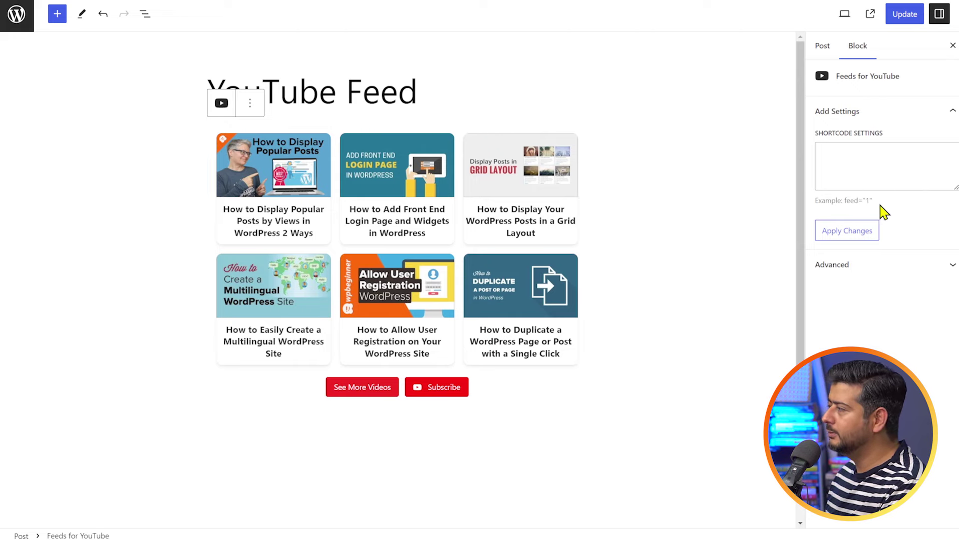
{"action": "left_click", "coordinate": [881, 165]}
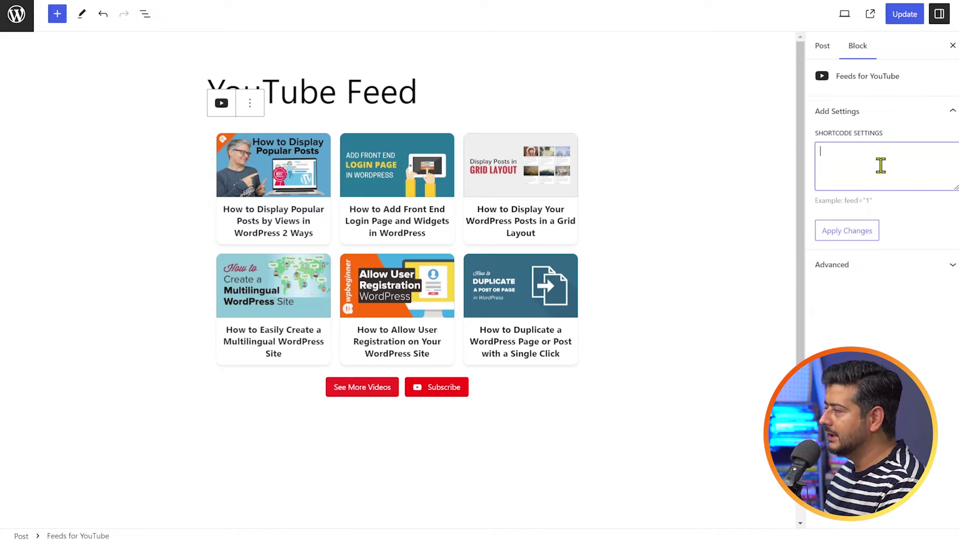
{"action": "type", "text": "feed=\"2"}
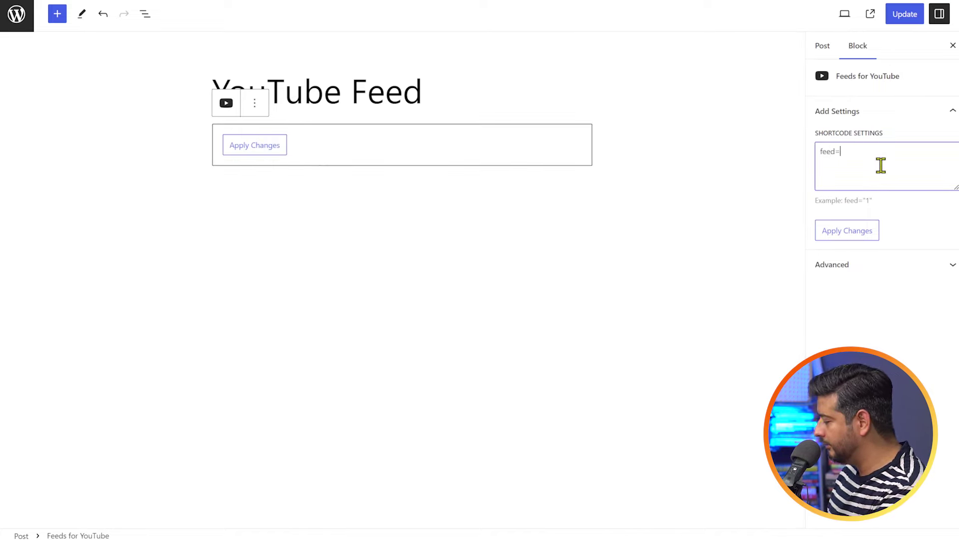
{"action": "left_click", "coordinate": [549, 238]}
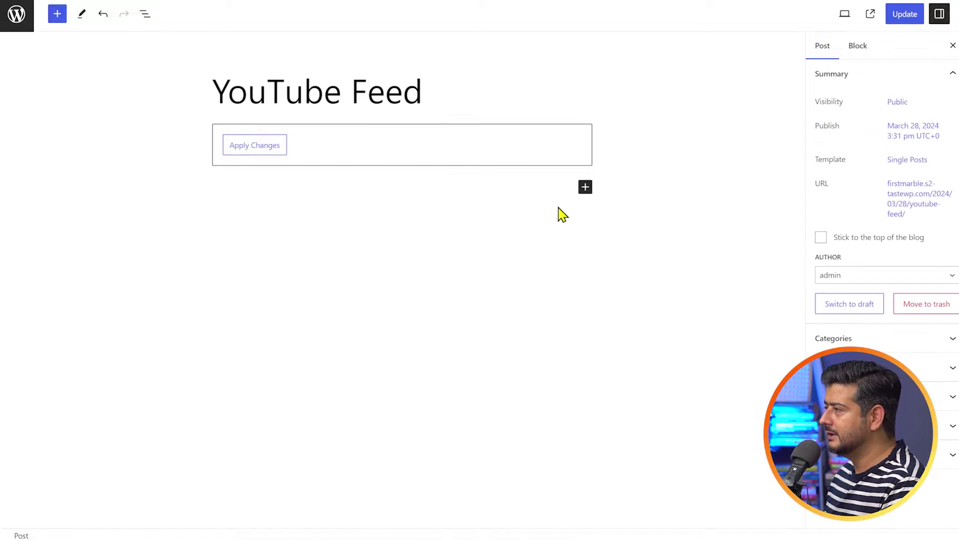
{"action": "left_click", "coordinate": [452, 160]}
{"action": "left_click", "coordinate": [843, 153]}
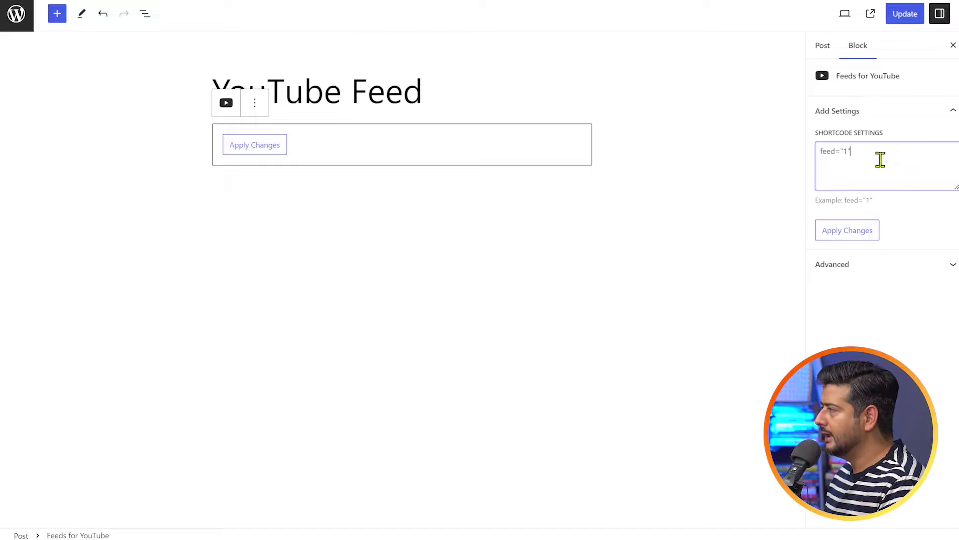
Clear the shortcode settings of the Feeds for YouTube block and apply the change to reload its feed.
{"action": "left_click_drag", "start_coordinate": [880, 154], "coordinate": [765, 157]}
{"action": "key", "text": "BackSpace"}
{"action": "left_click", "coordinate": [585, 173]}
{"action": "left_click", "coordinate": [278, 154]}
{"action": "left_click", "coordinate": [338, 140]}
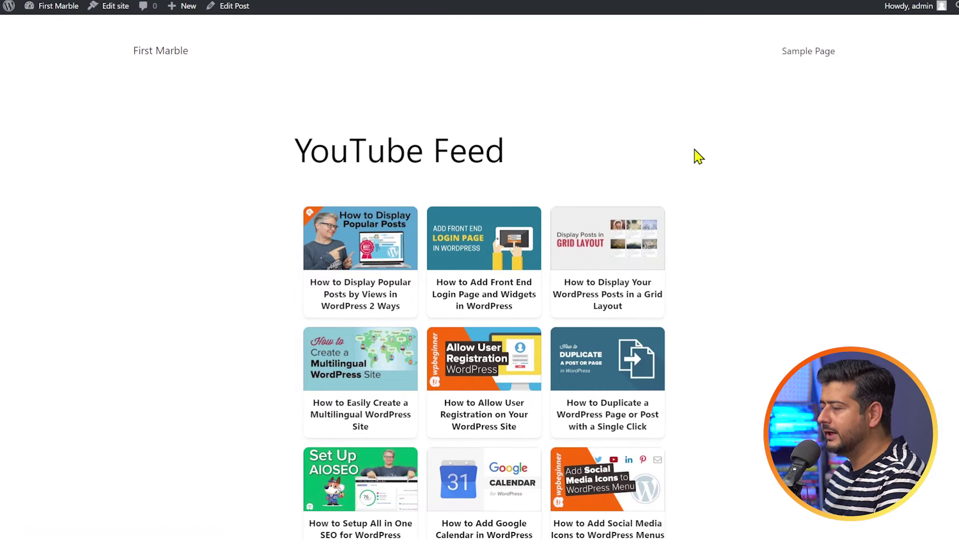
Look through the published YouTube Feed post from the video grid down to the comments area.
{"action": "scroll", "coordinate": [696, 160], "scroll_direction": "down", "scroll_amount": 15}
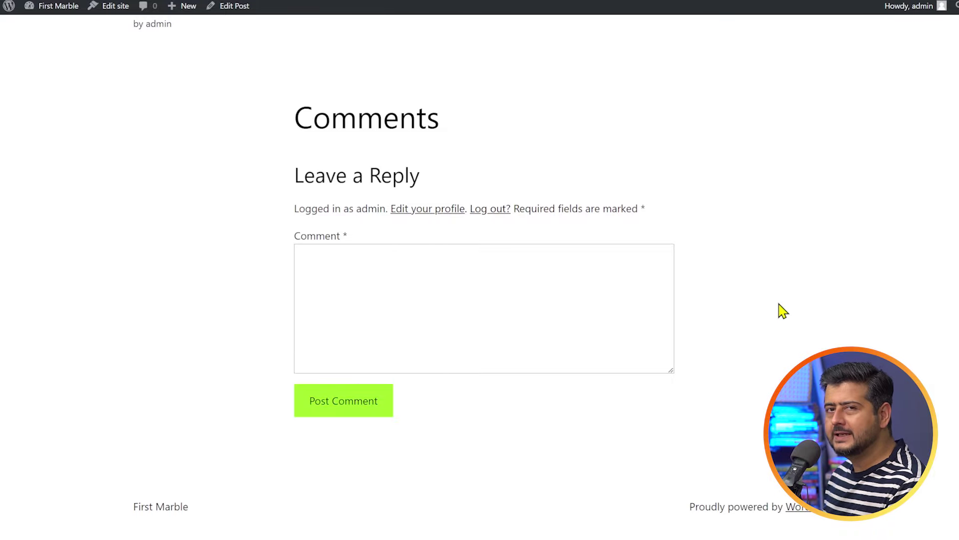
{"action": "scroll", "coordinate": [779, 312], "scroll_direction": "up", "scroll_amount": 15}
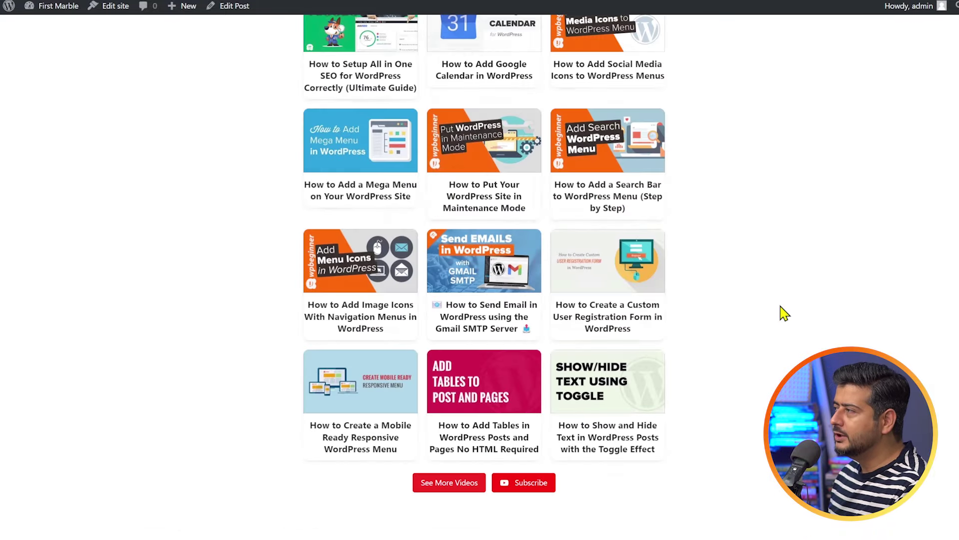
{"action": "scroll", "coordinate": [741, 300], "scroll_direction": "down", "scroll_amount": 5}
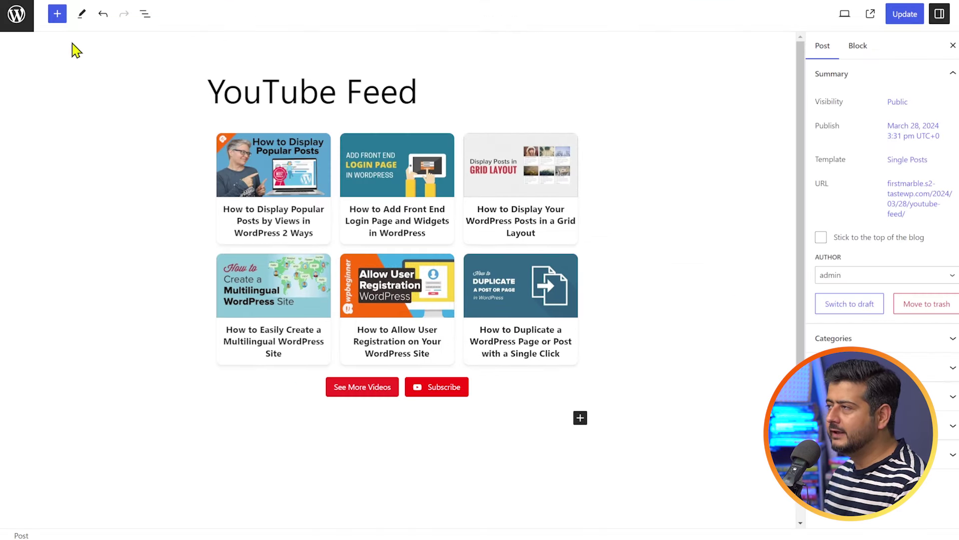
Update the YouTube Feed post with its Feeds for YouTube block and leave the editor for the posts list.
{"action": "left_click", "coordinate": [18, 16]}
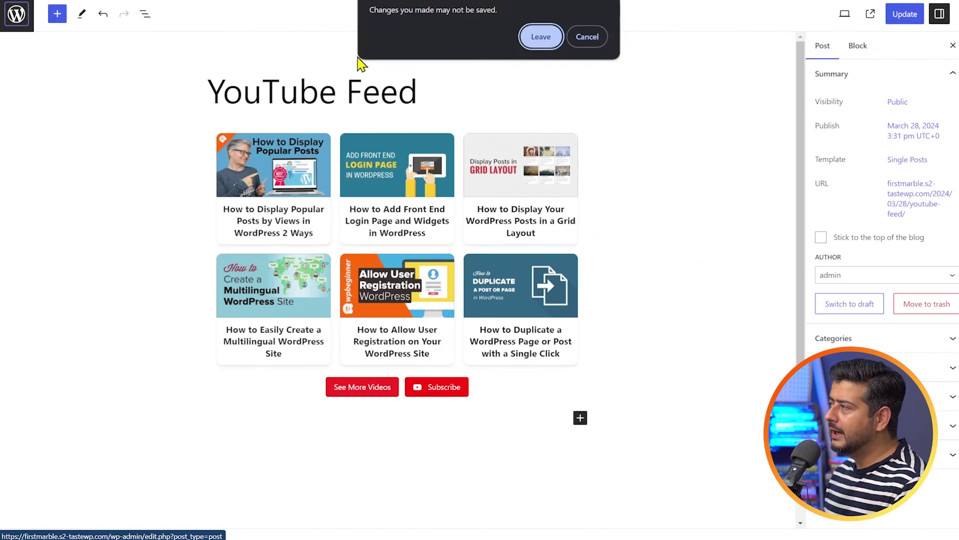
{"action": "left_click", "coordinate": [587, 36]}
{"action": "left_click", "coordinate": [895, 20]}
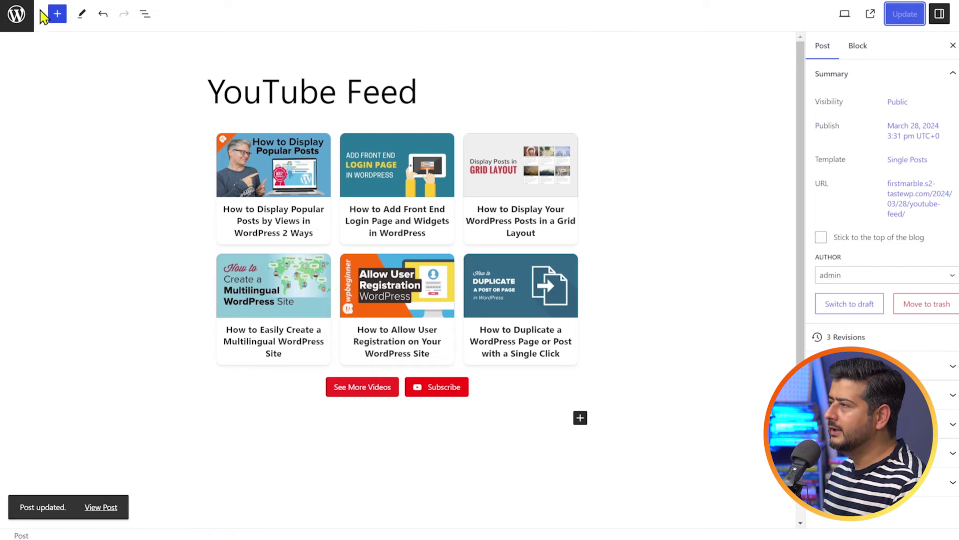
{"action": "left_click", "coordinate": [21, 19]}
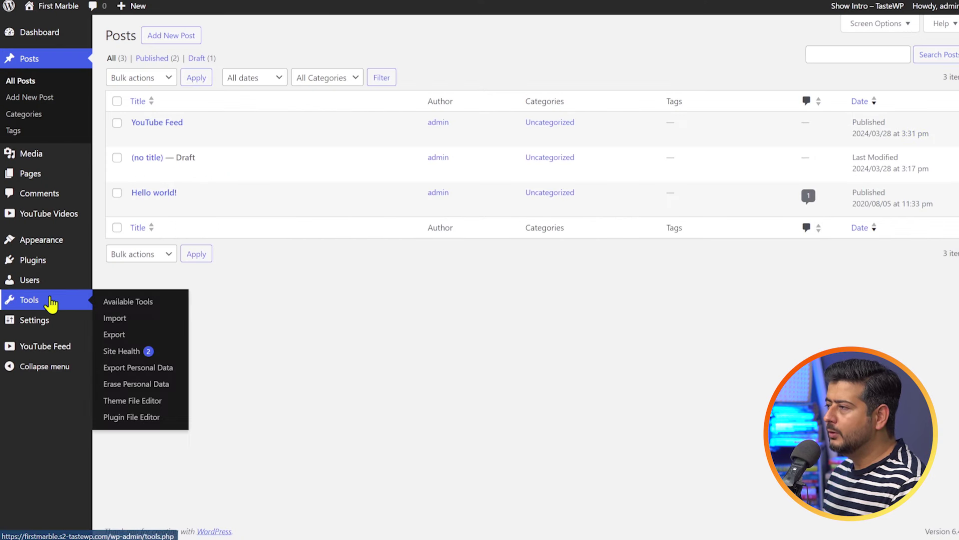
Go to the YouTube Feed plugin's list of all feeds and start creating a new feed.
{"action": "mouse_move", "coordinate": [59, 220]}
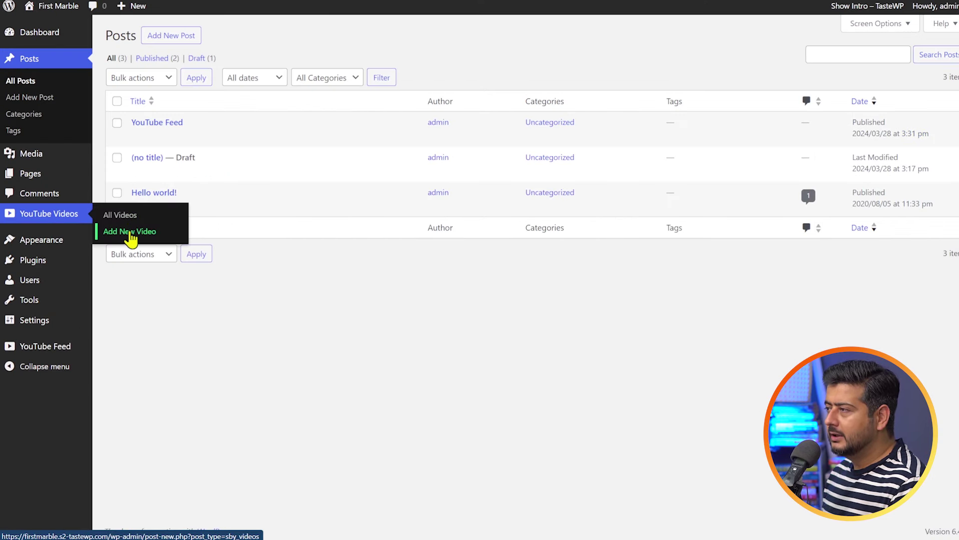
{"action": "left_click", "coordinate": [112, 351]}
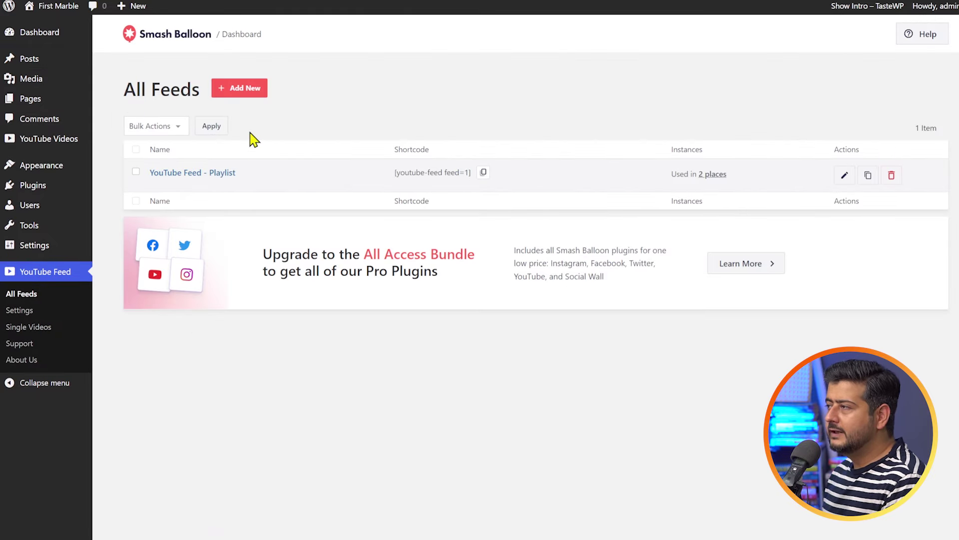
{"action": "left_click", "coordinate": [240, 88]}
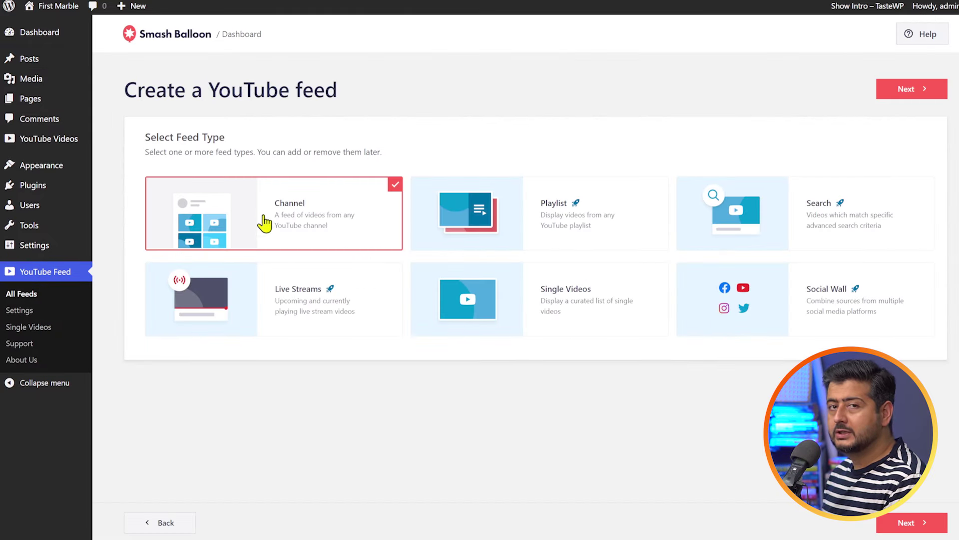